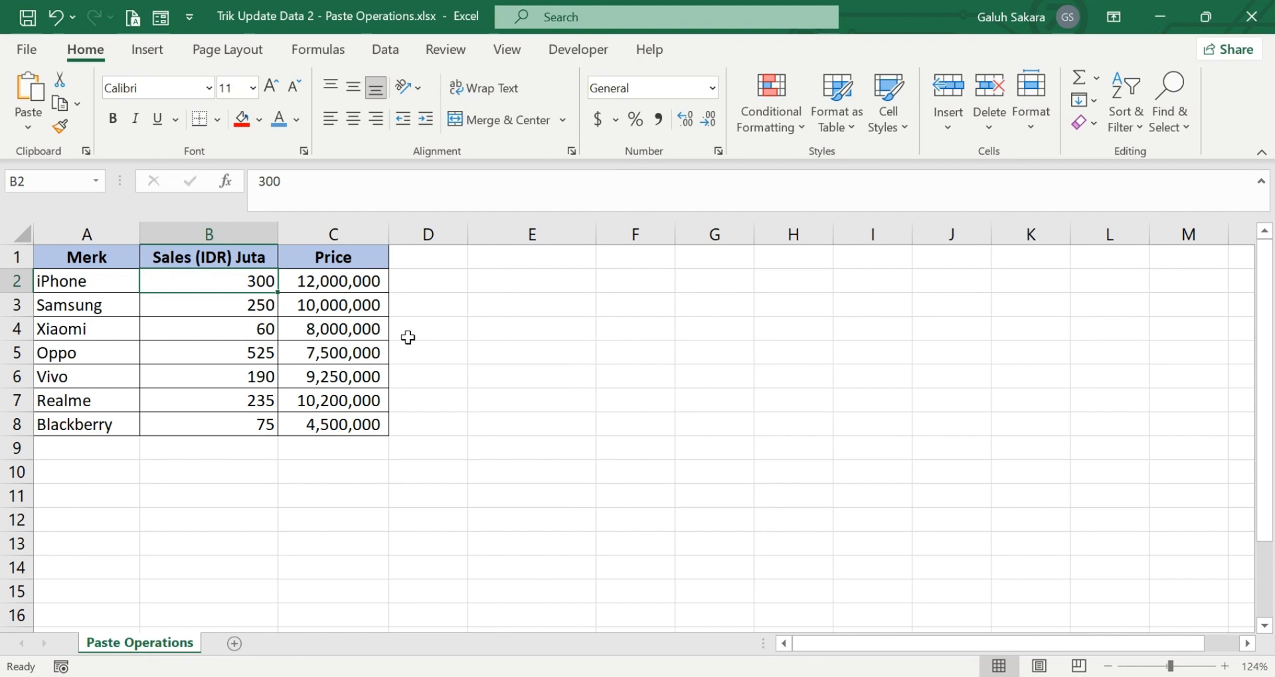
- Change the sales column header in B1 to "Sales (IDR) billion"
{"action": "left_click", "coordinate": [264, 253]}
{"action": "double_click", "coordinate": [264, 253]}
{"action": "key", "text": "BackSpace"}
{"action": "key", "text": "BackSpace"}
{"action": "key", "text": "BackSpace"}
{"action": "key", "text": "BackSpace"}
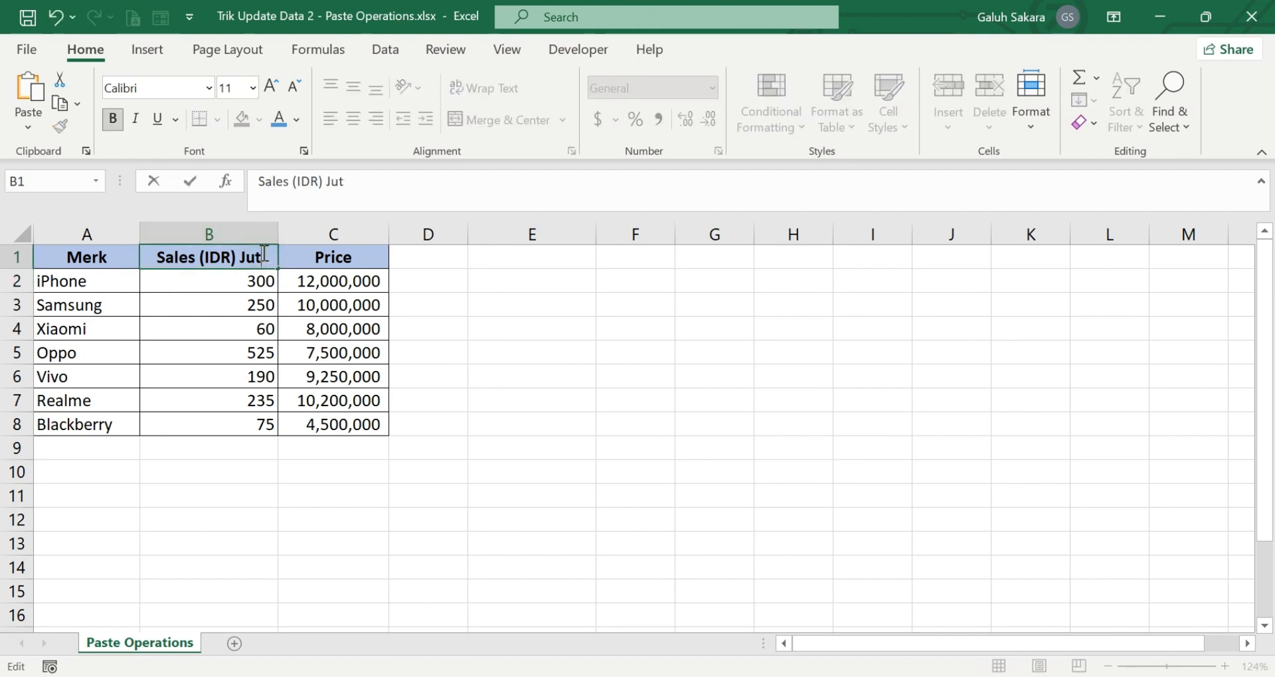
{"action": "type", "text": "billion"}
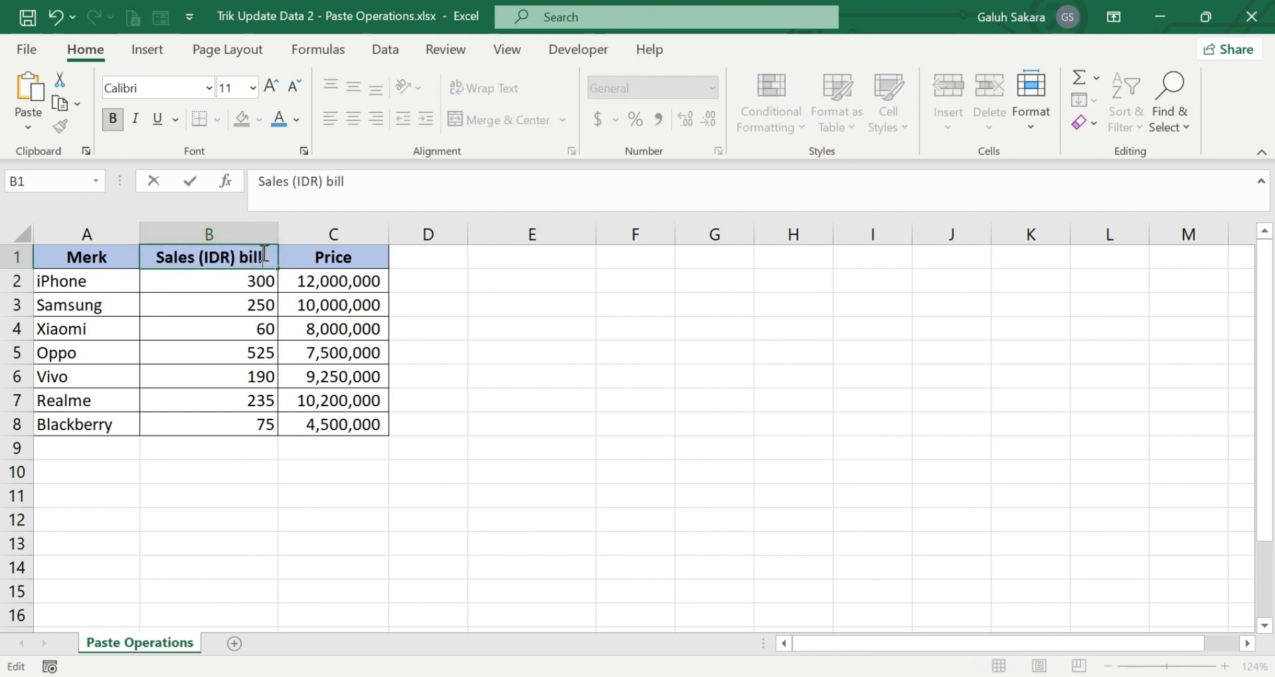
{"action": "key", "text": "Return"}
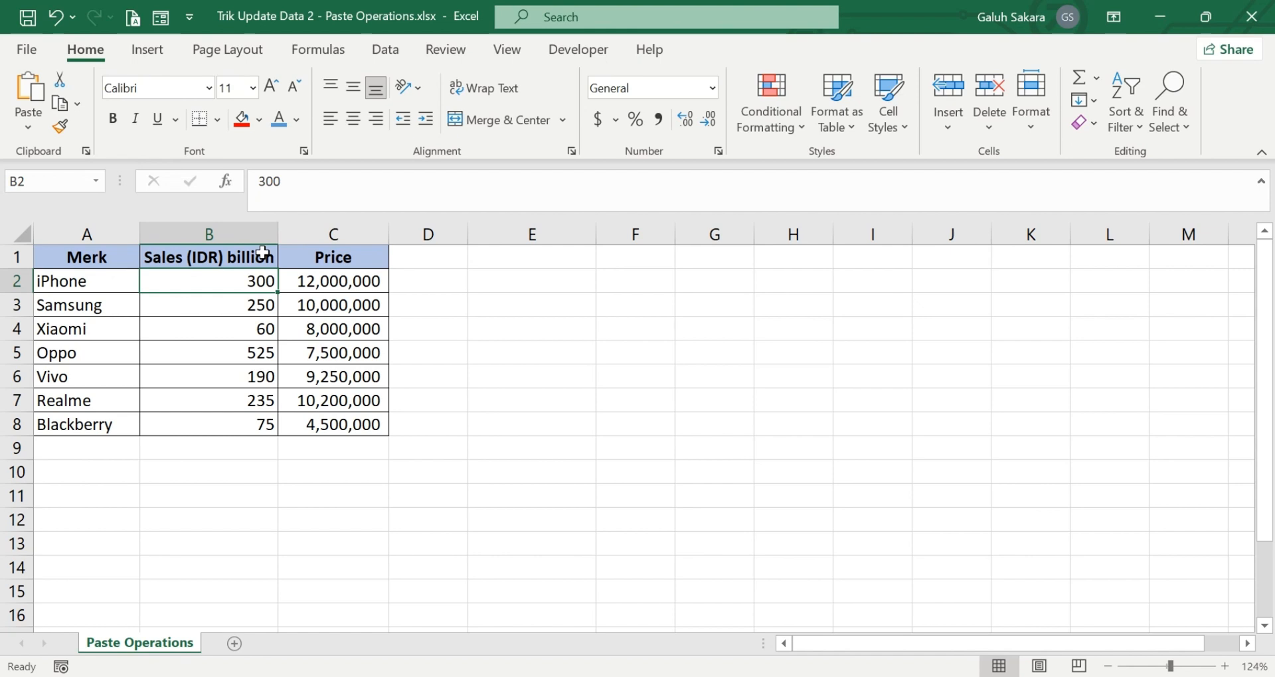
{"action": "left_click", "coordinate": [236, 231]}
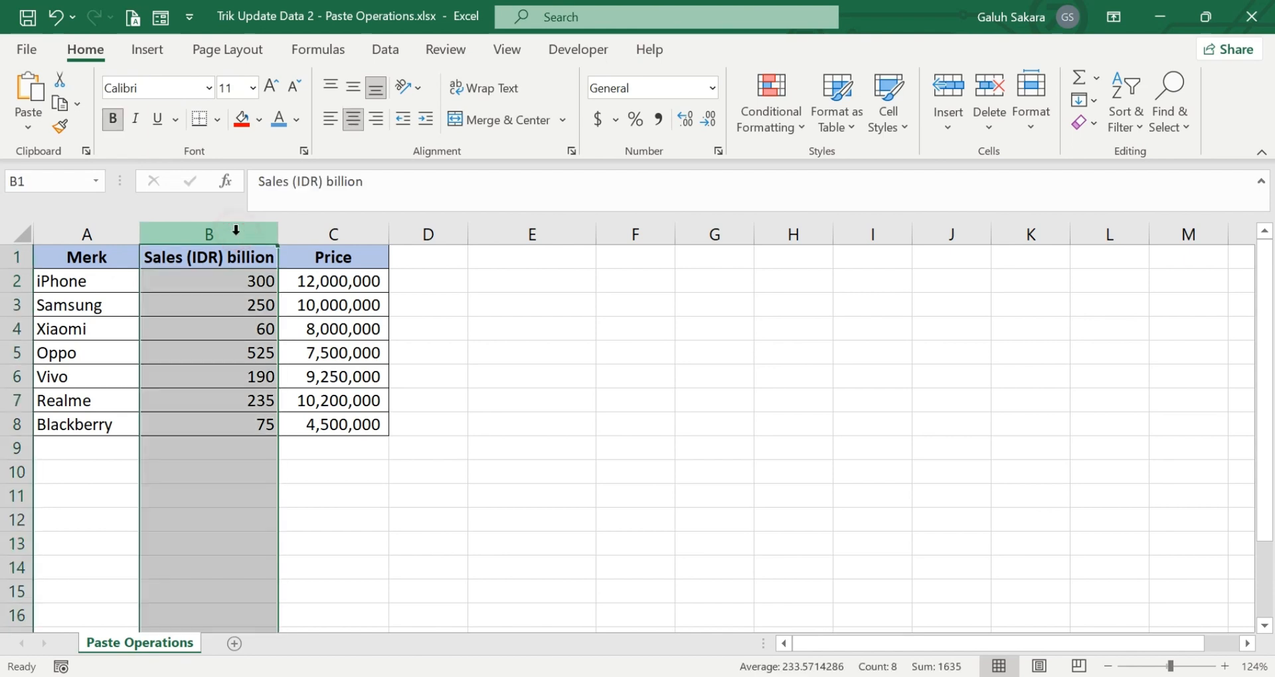
{"action": "left_click", "coordinate": [306, 230]}
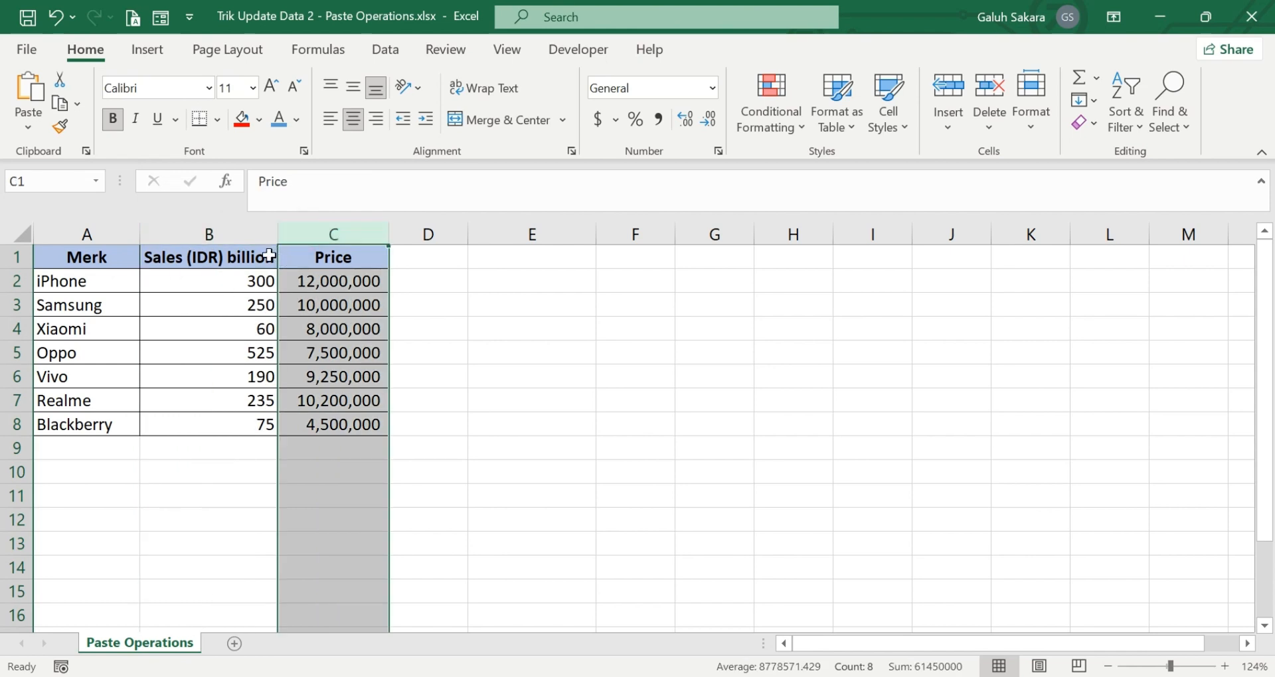
{"action": "left_click", "coordinate": [251, 232]}
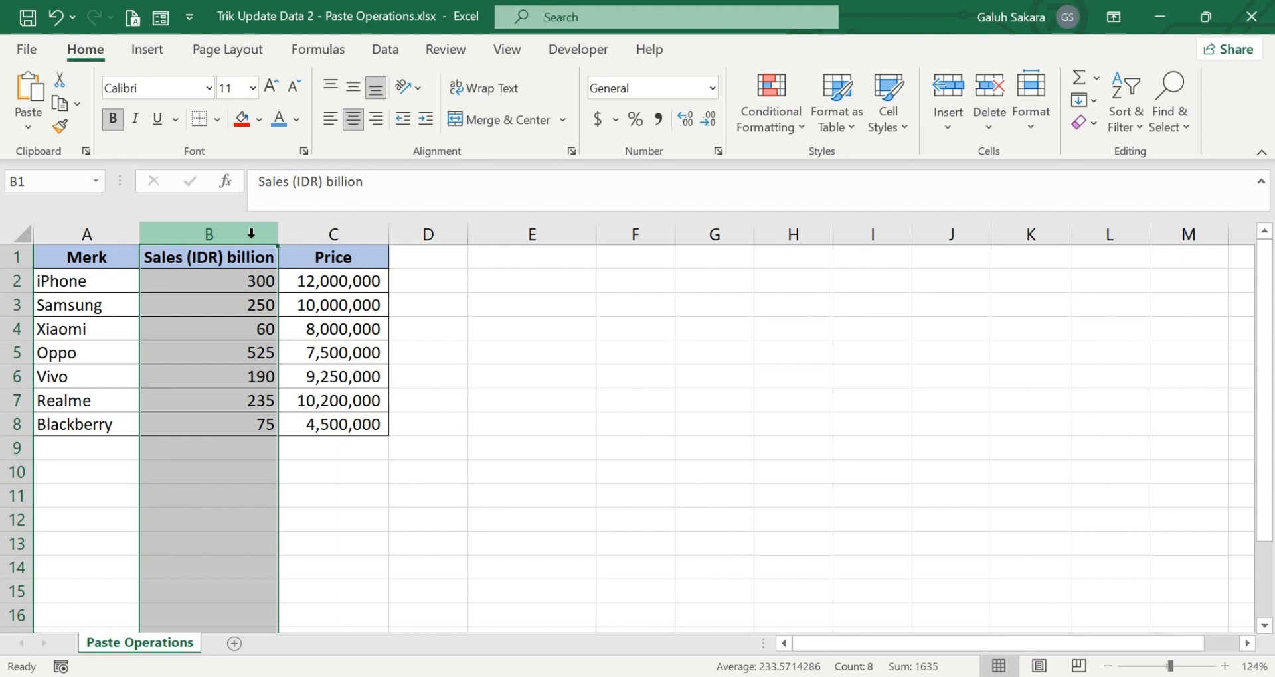
- Enter 300000000 as the iPhone sales value in B2
{"action": "left_click", "coordinate": [246, 279]}
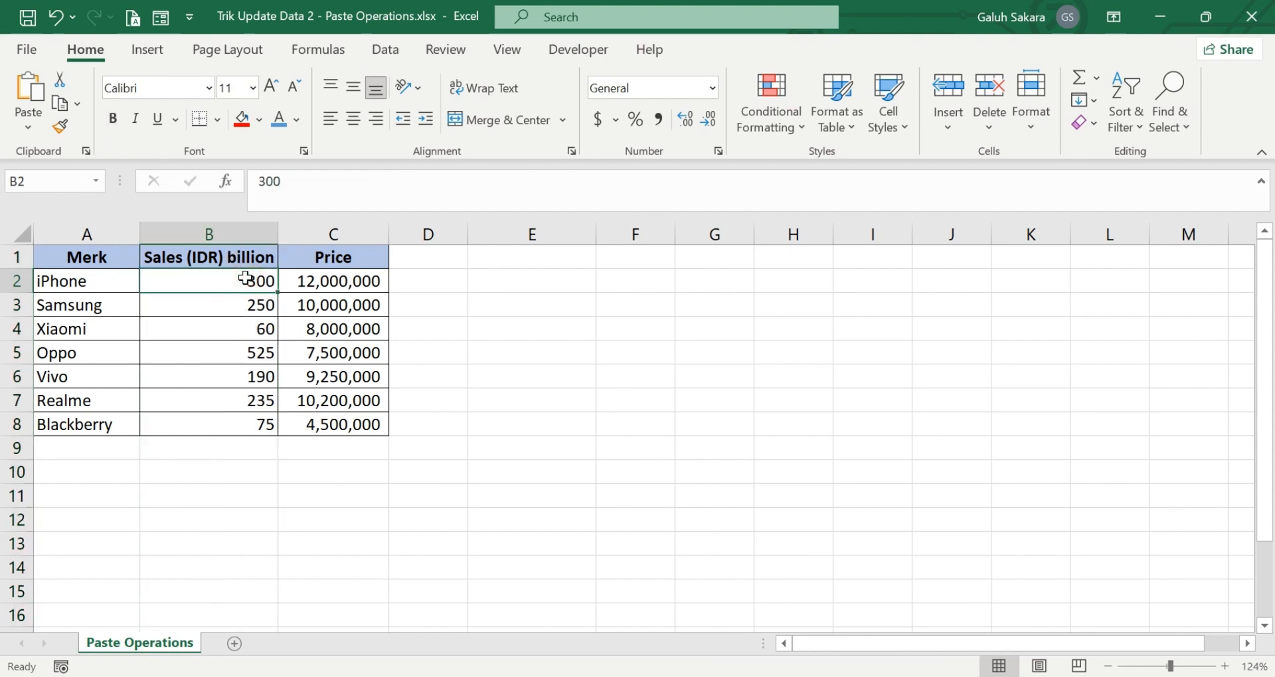
{"action": "type", "text": "30000000"}
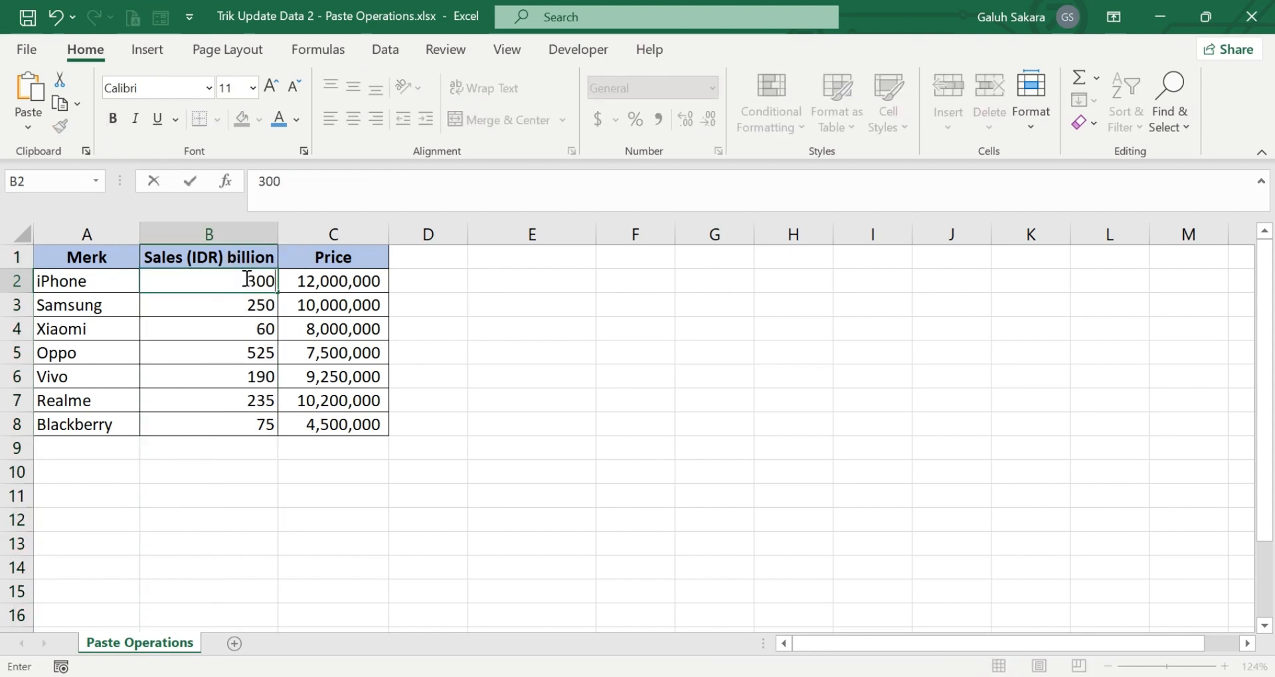
{"action": "type", "text": "0"}
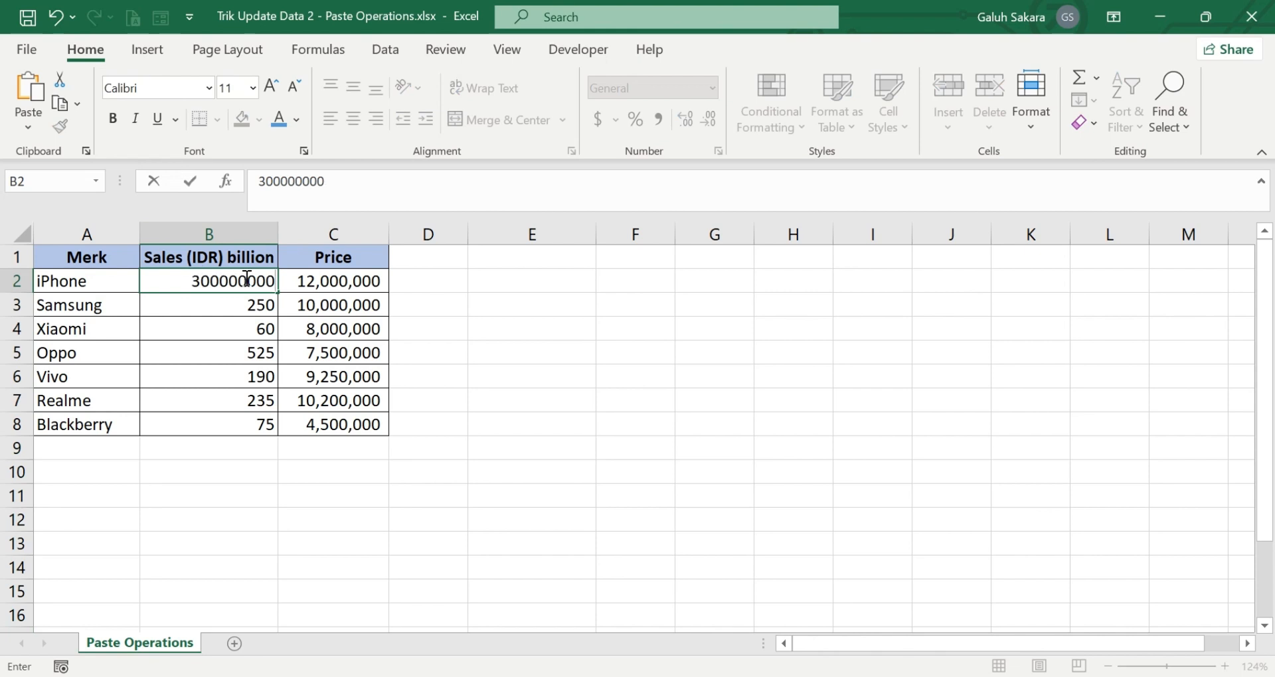
{"action": "left_click", "coordinate": [451, 359]}
{"action": "left_click", "coordinate": [214, 282]}
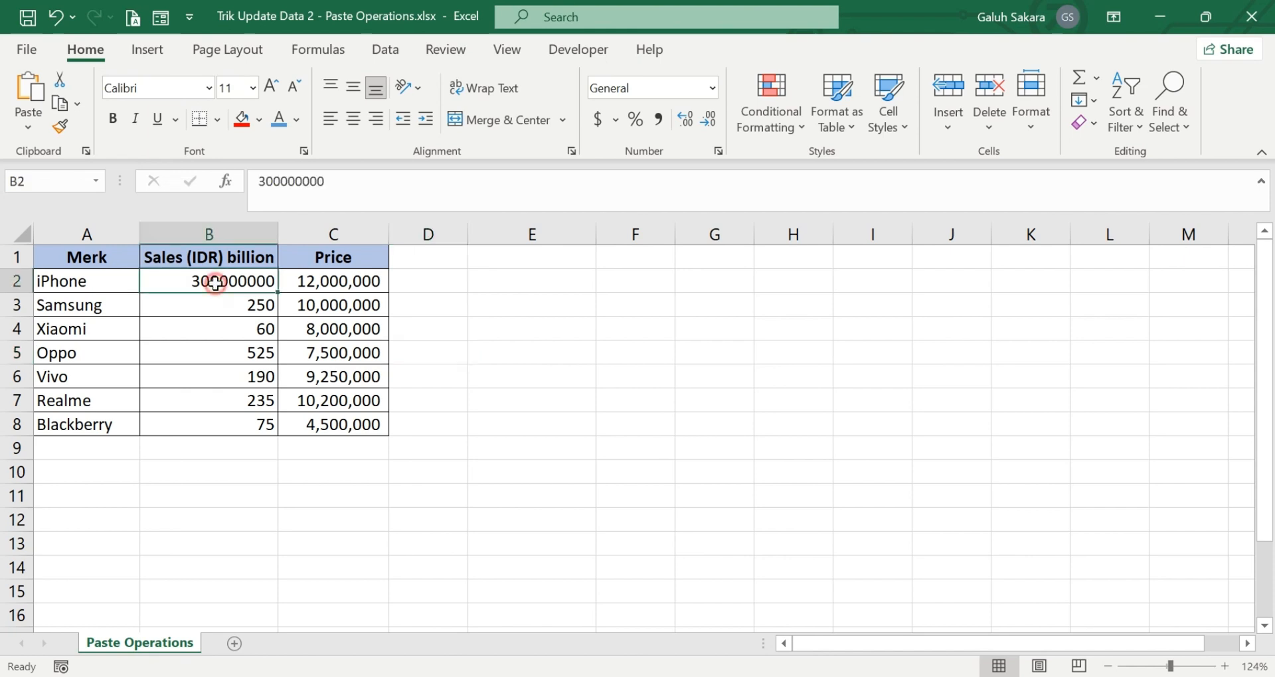
- Format the iPhone sales cell B2 with thousands separators and no decimals, and fit column B's width to its contents
{"action": "left_click", "coordinate": [659, 120]}
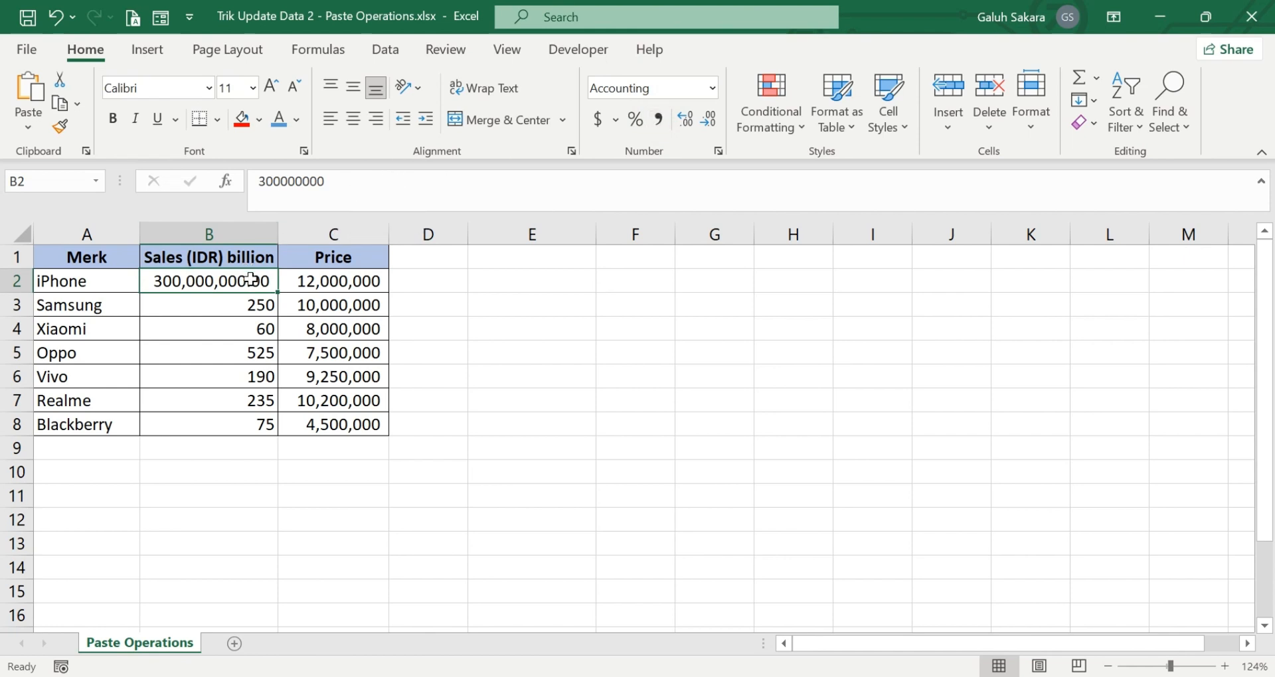
{"action": "left_click", "coordinate": [689, 118]}
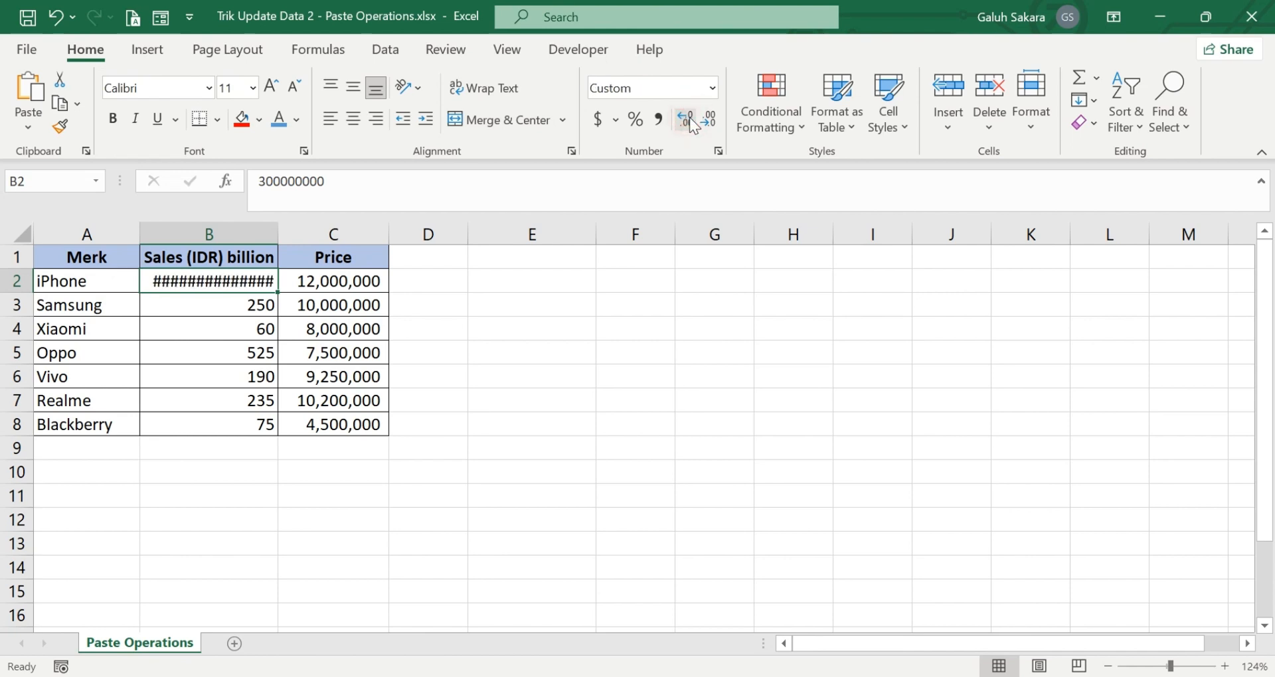
{"action": "double_click", "coordinate": [278, 238]}
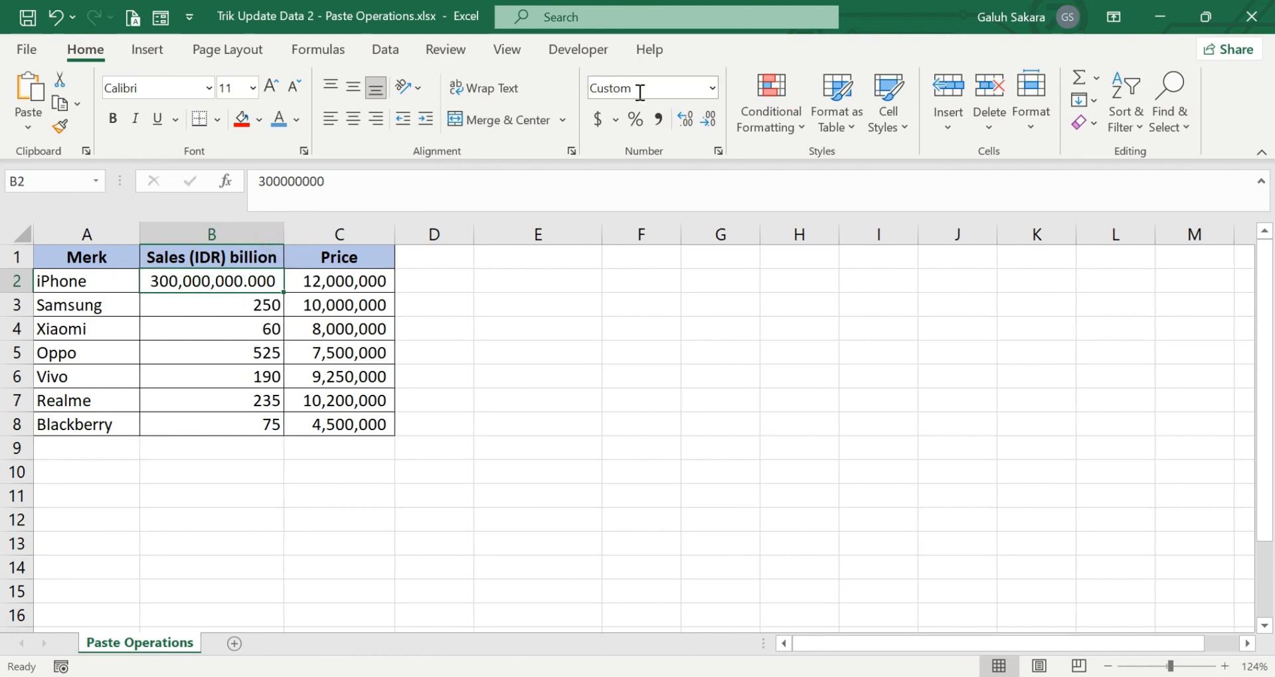
{"action": "left_click", "coordinate": [706, 123]}
{"action": "left_click", "coordinate": [707, 122]}
{"action": "left_click", "coordinate": [708, 122]}
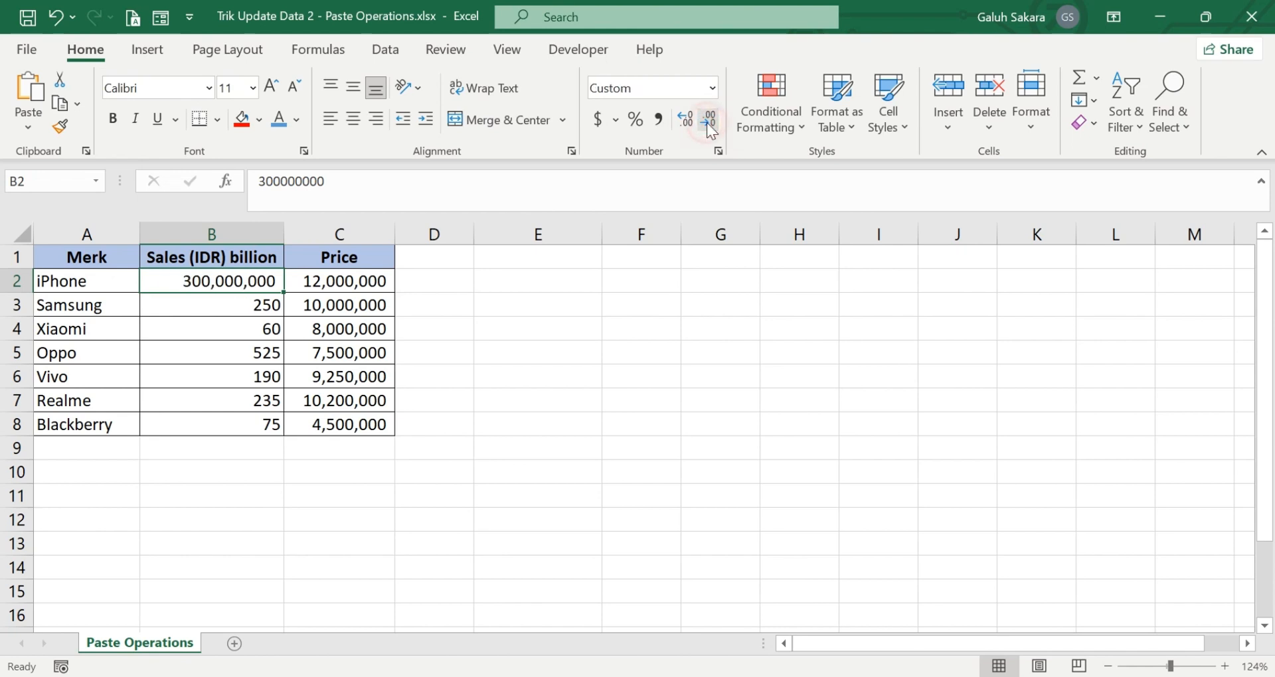
{"action": "left_click", "coordinate": [683, 376]}
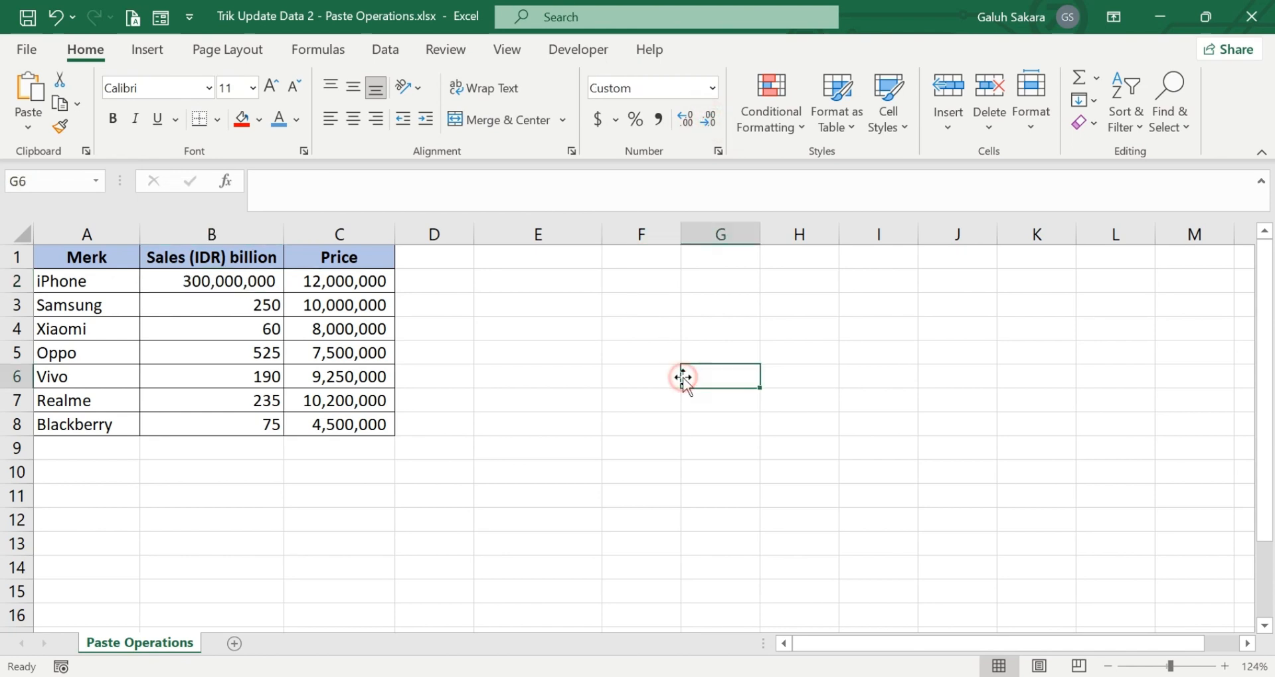
- Set the iPhone sales value in B2 back to 300
{"action": "left_click", "coordinate": [267, 281]}
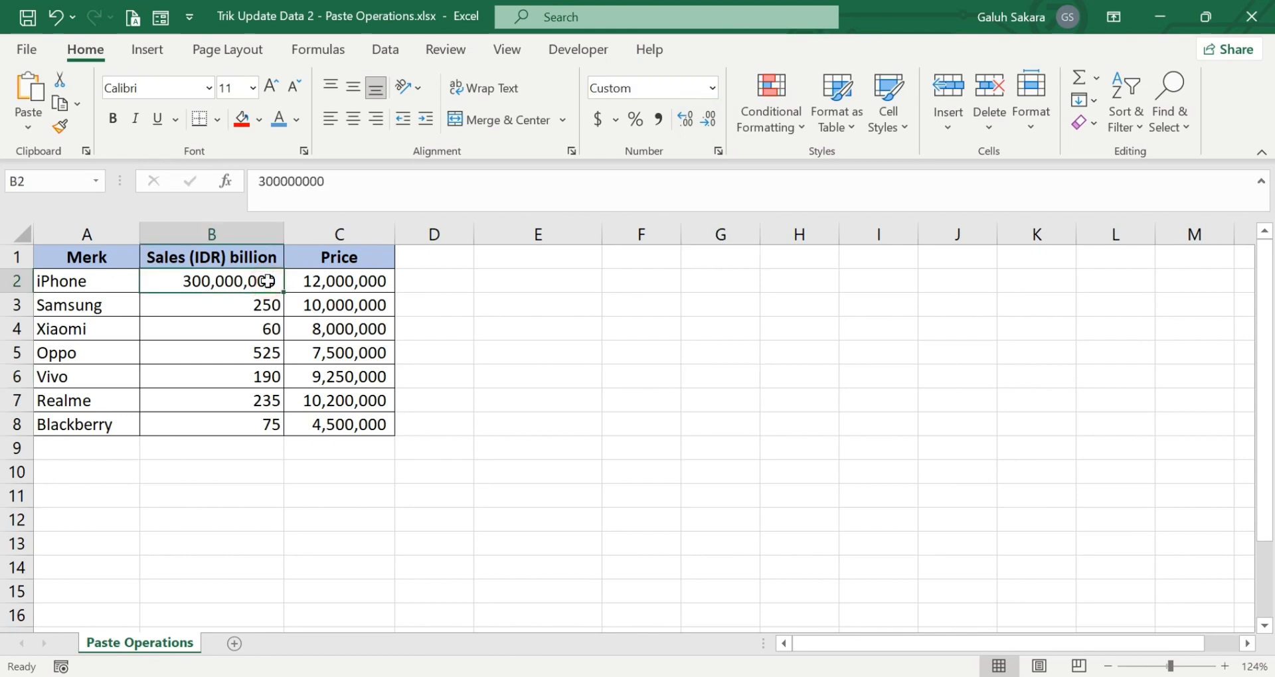
{"action": "type", "text": "300"}
{"action": "key", "text": "Return"}
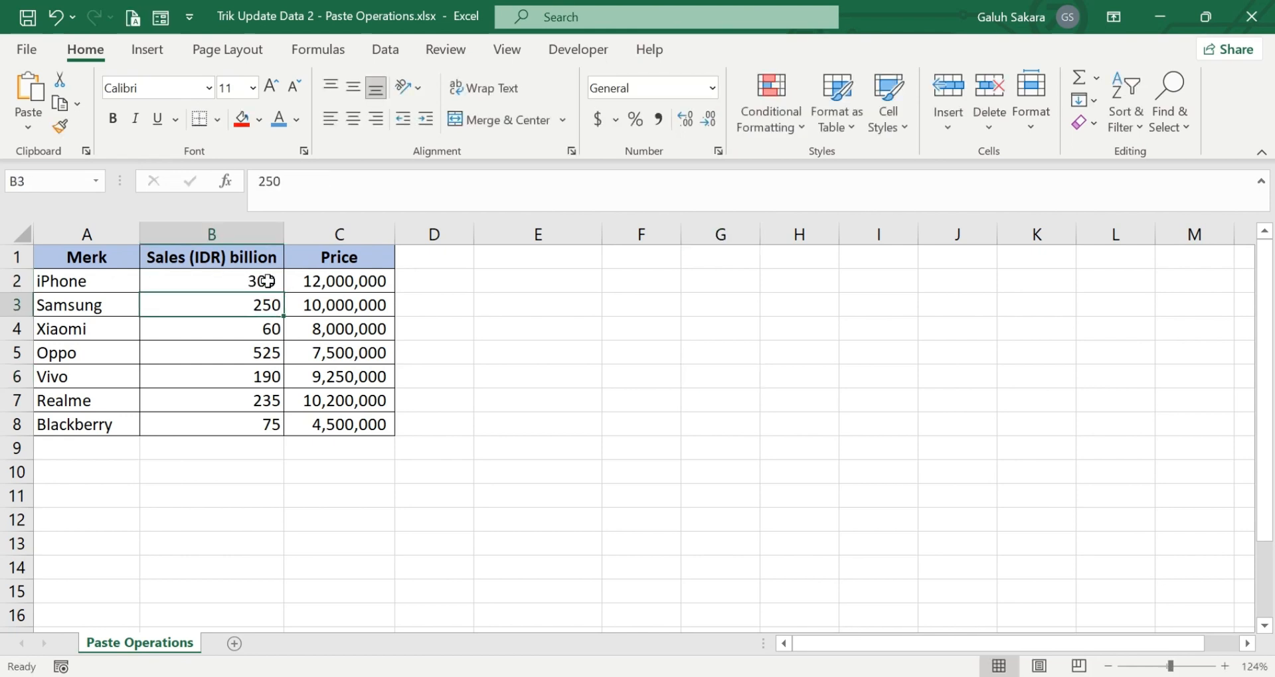
{"action": "left_click", "coordinate": [605, 430]}
{"action": "left_click", "coordinate": [267, 281]}
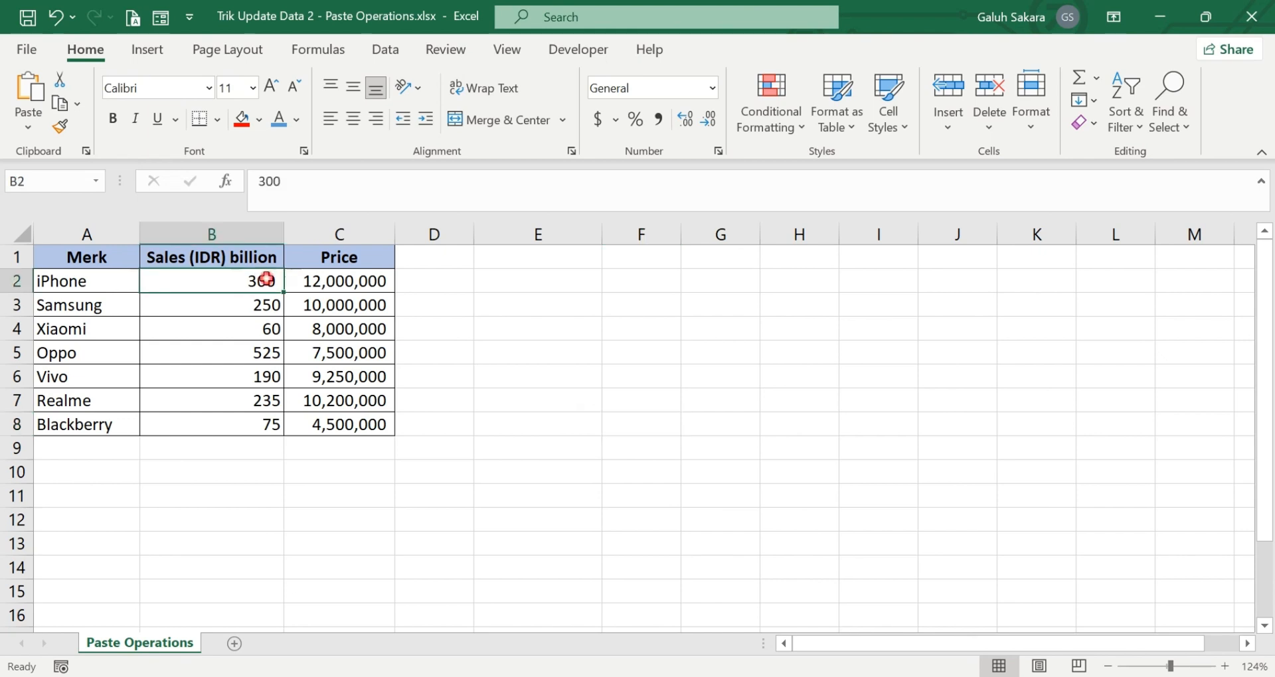
{"action": "left_click", "coordinate": [541, 376]}
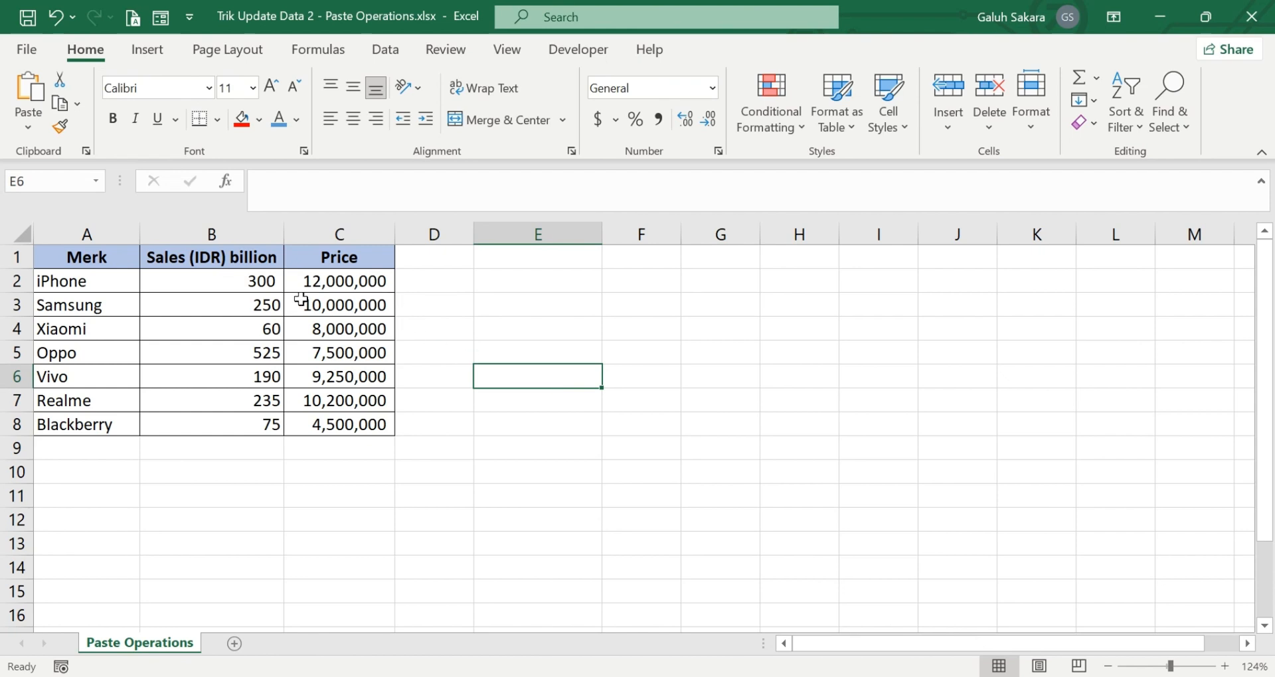
{"action": "left_click", "coordinate": [274, 277]}
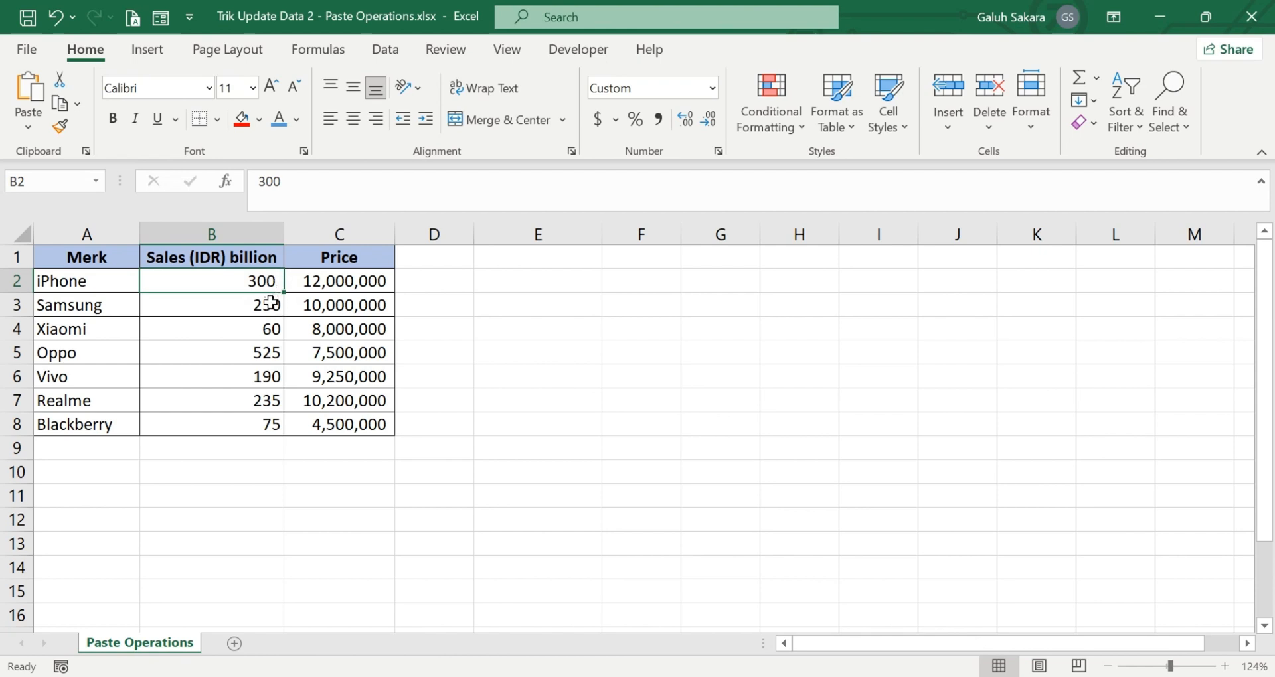
{"action": "left_click", "coordinate": [265, 304]}
{"action": "left_click", "coordinate": [272, 277]}
{"action": "left_click", "coordinate": [502, 361]}
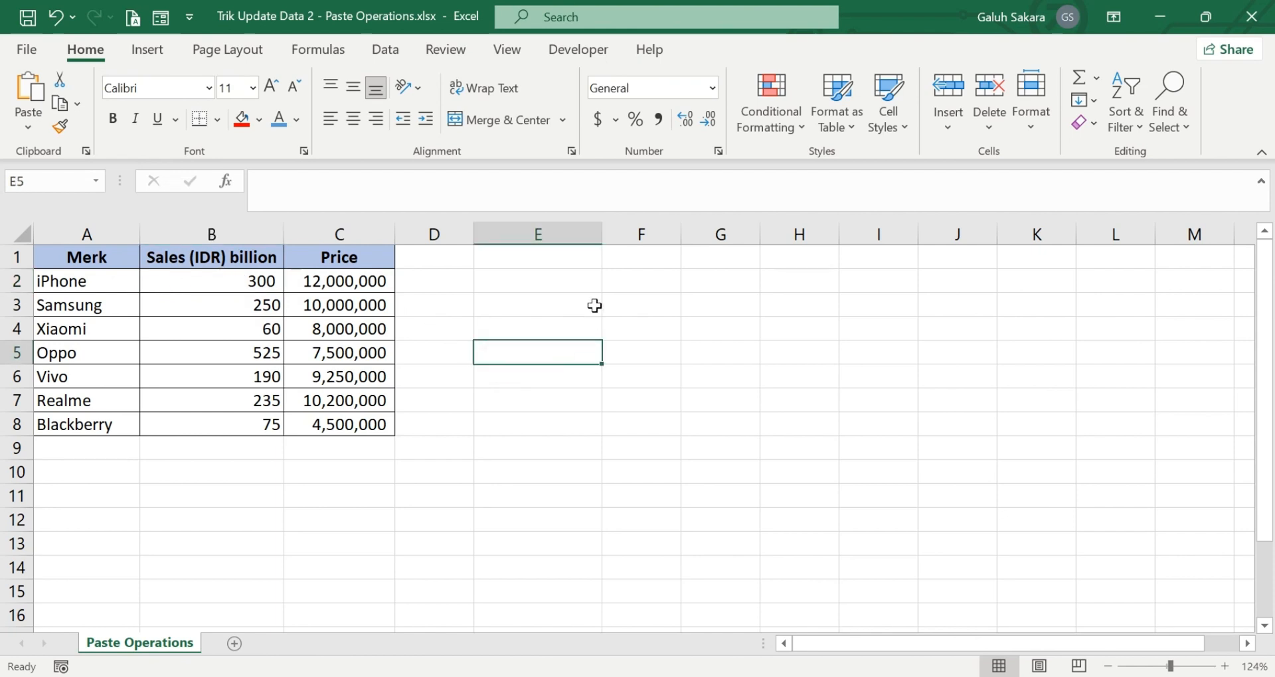
- Enter the multiplier 1000000 in the empty cell E2 and copy that cell
{"action": "left_click", "coordinate": [549, 284]}
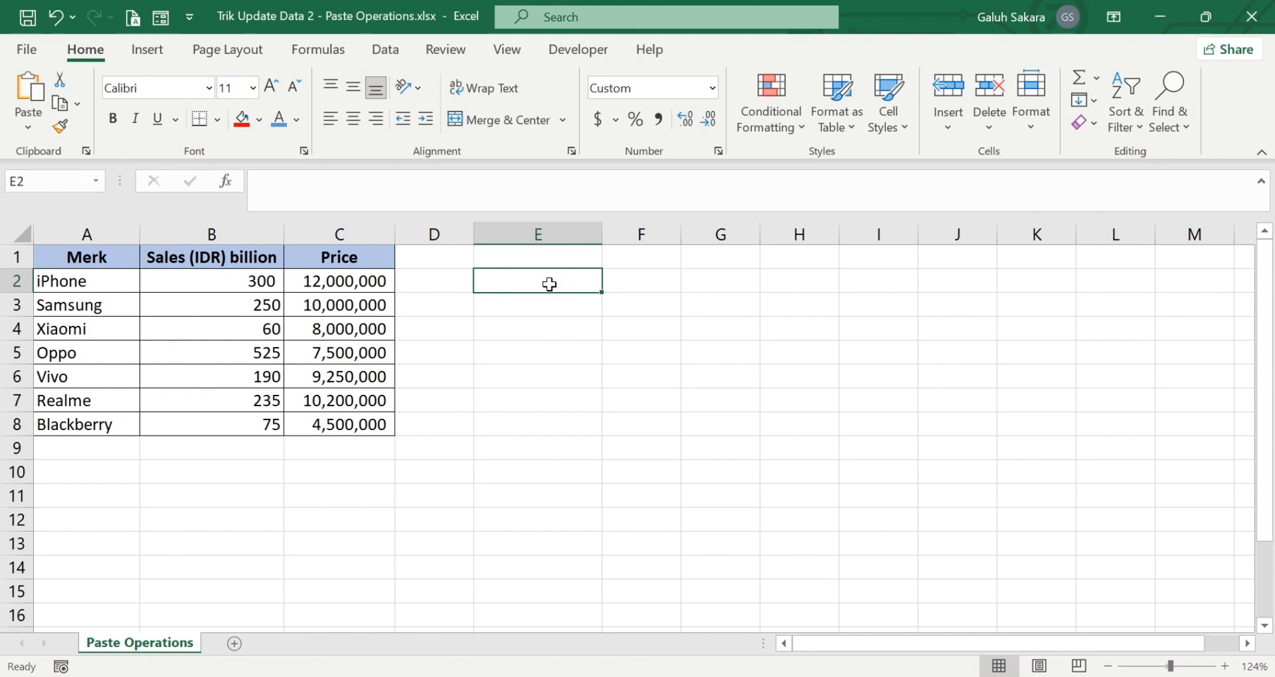
{"action": "type", "text": "1000000"}
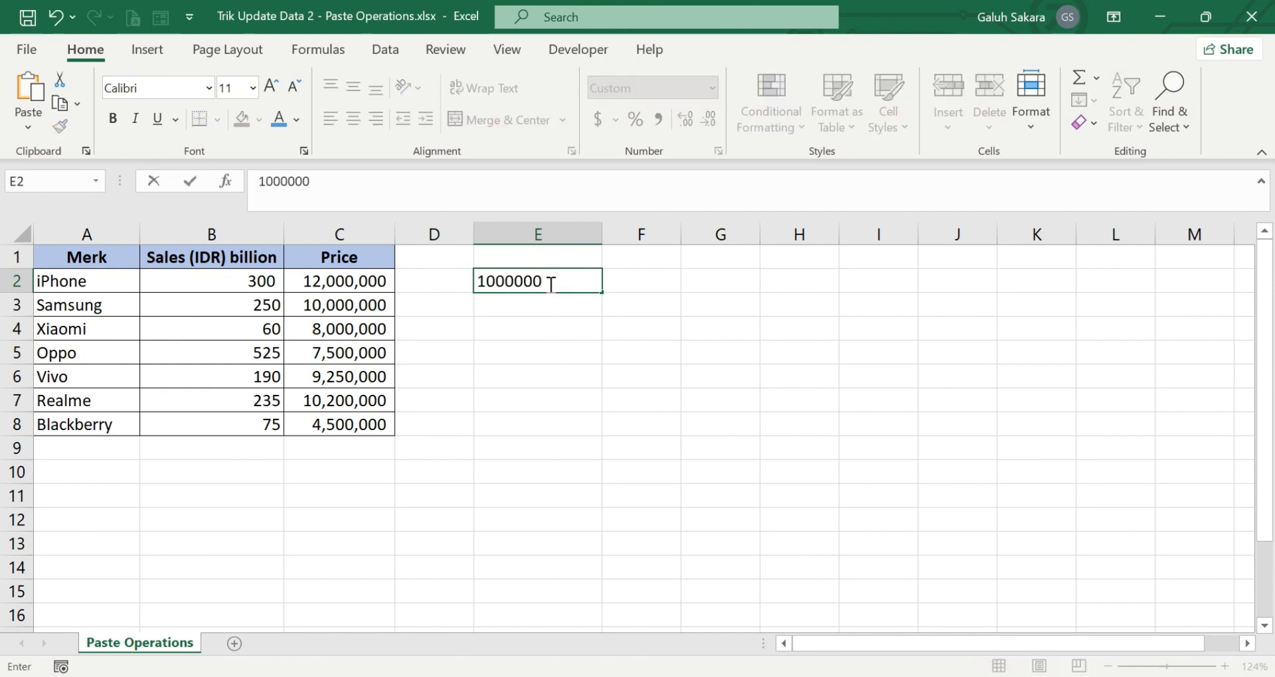
{"action": "key", "text": "Return"}
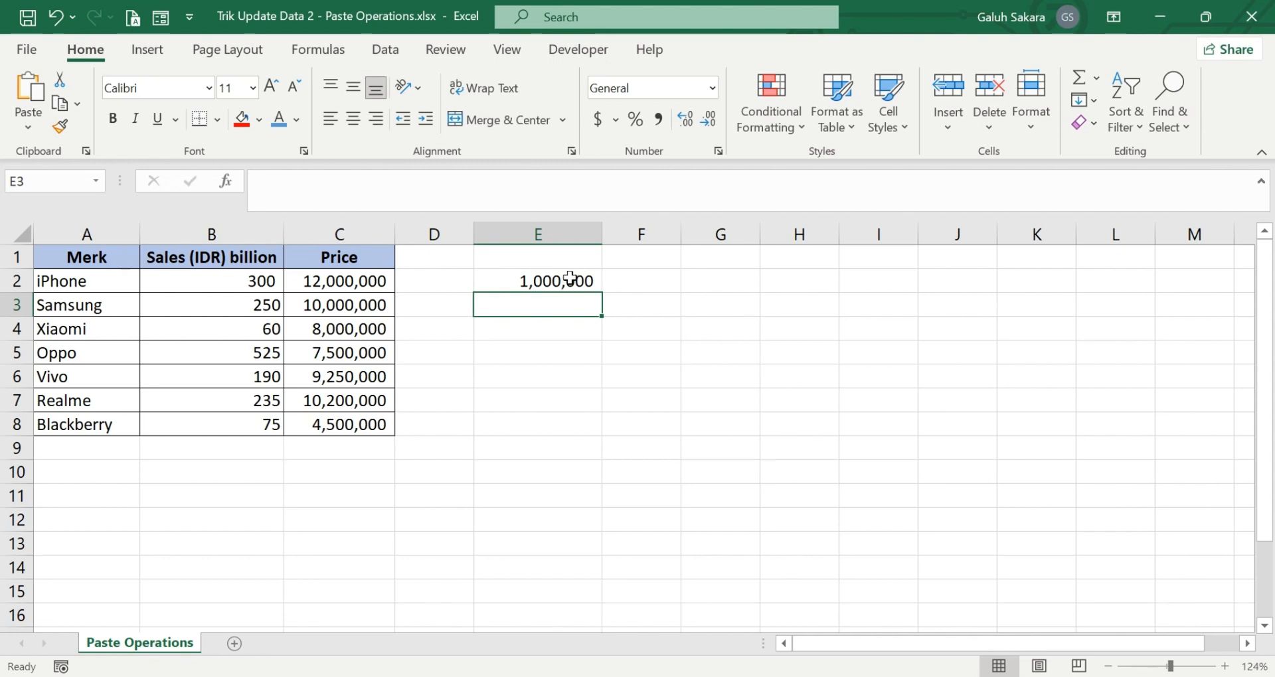
{"action": "left_click", "coordinate": [570, 279]}
{"action": "right_click", "coordinate": [570, 278]}
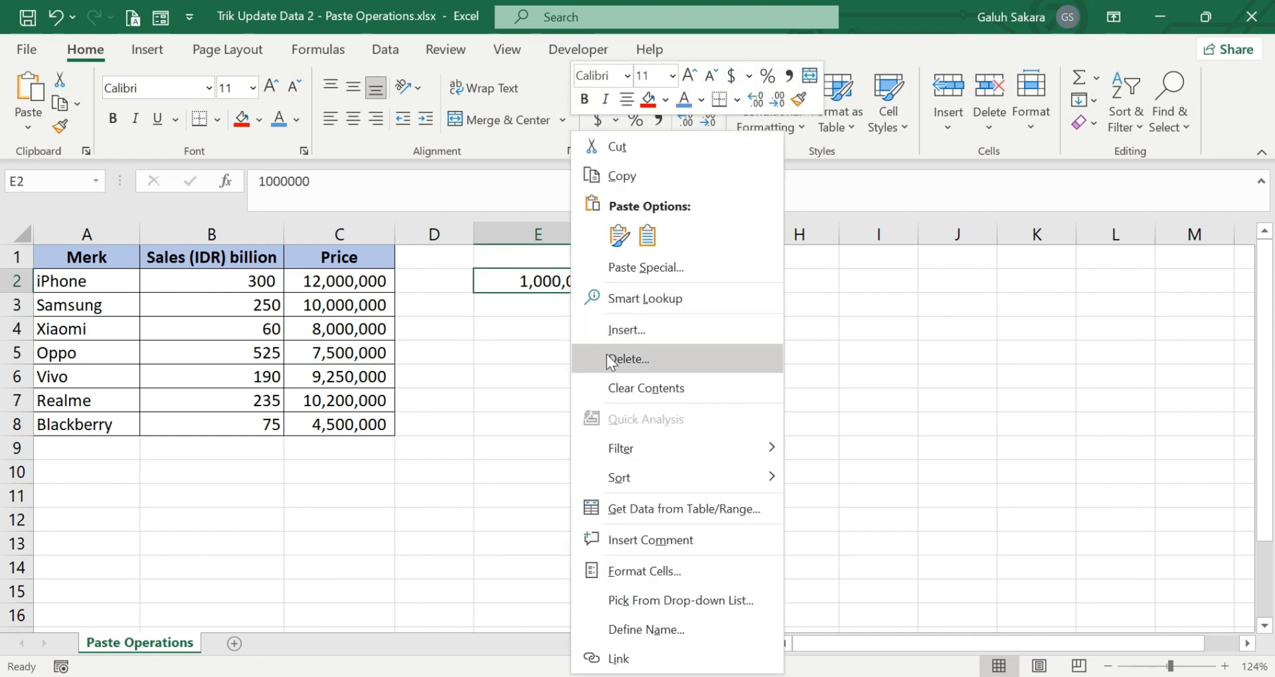
{"action": "left_click", "coordinate": [640, 180]}
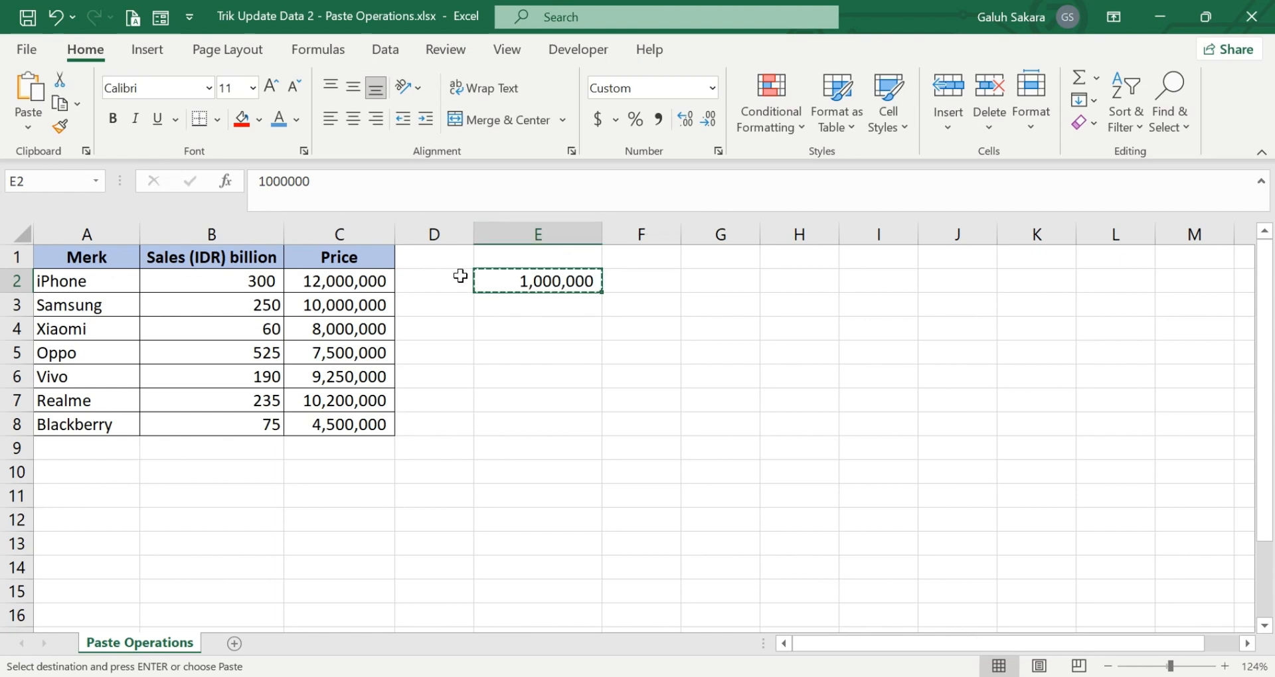
- Multiply the sales and price values in B2:C8 by the copied multiplier with Paste Special, and fit column C's width to its contents
{"action": "left_click", "coordinate": [265, 274]}
{"action": "left_click_drag", "start_coordinate": [264, 274], "coordinate": [289, 422]}
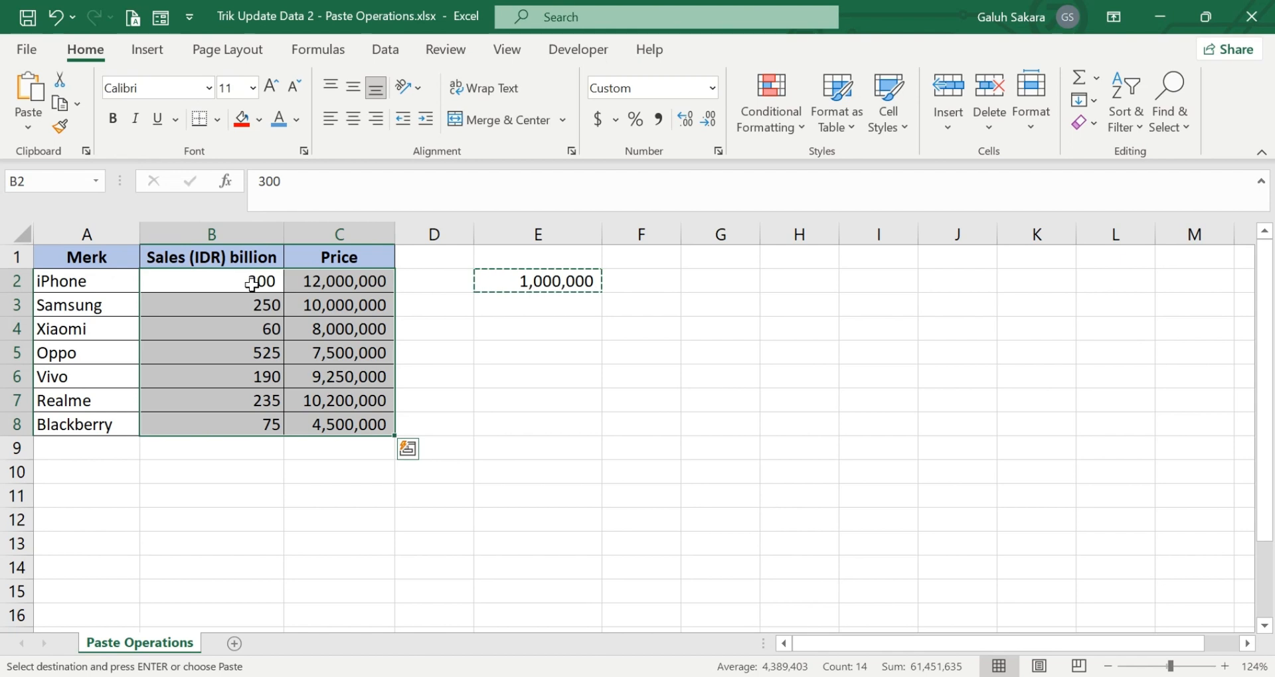
{"action": "left_click", "coordinate": [25, 123]}
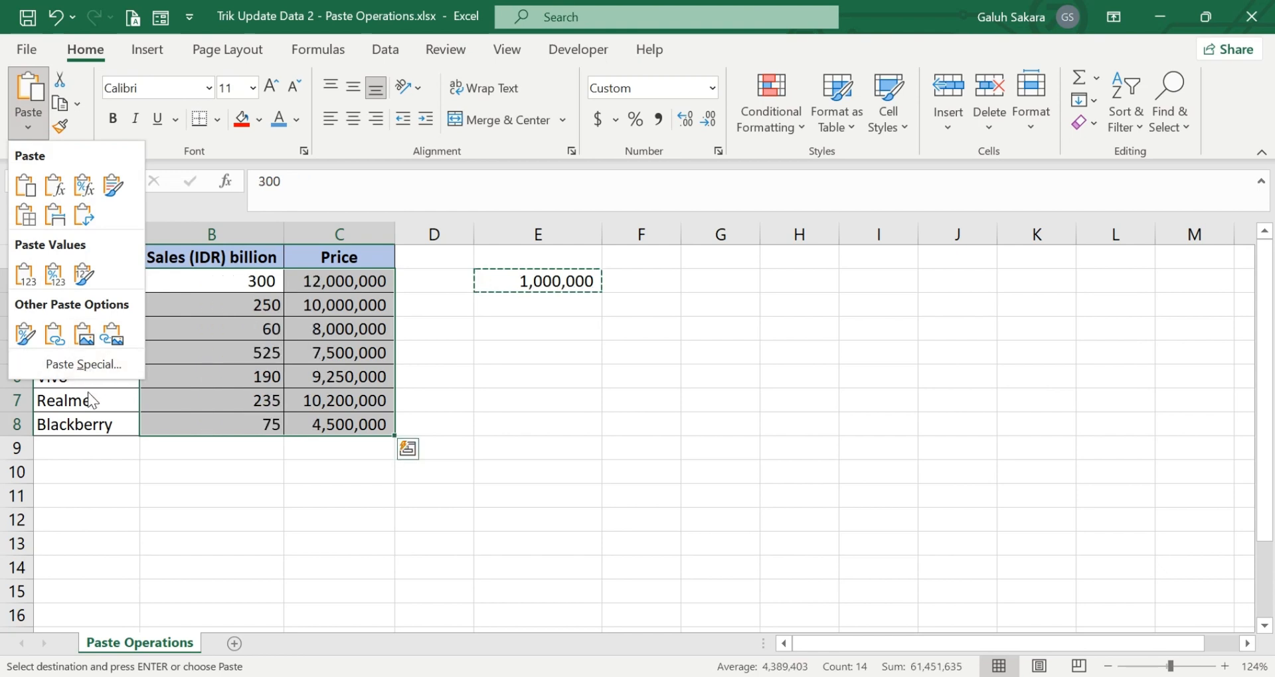
{"action": "left_click", "coordinate": [83, 365]}
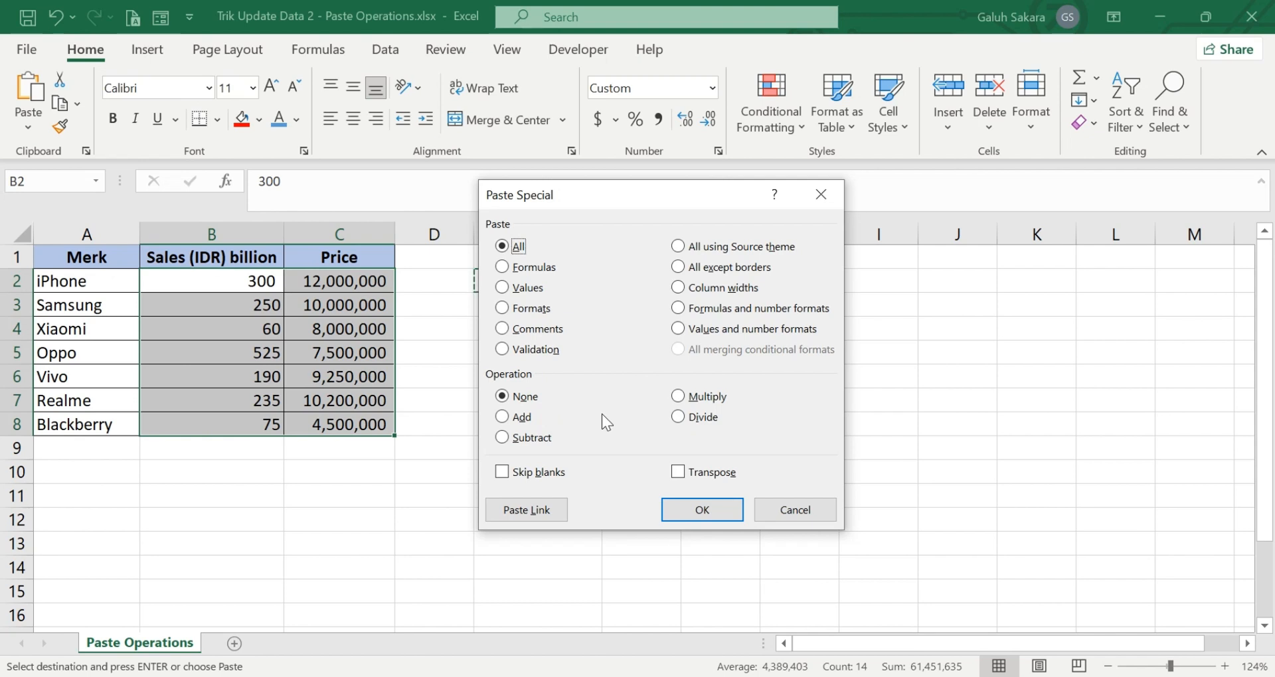
{"action": "left_click", "coordinate": [679, 397]}
{"action": "left_click", "coordinate": [702, 510]}
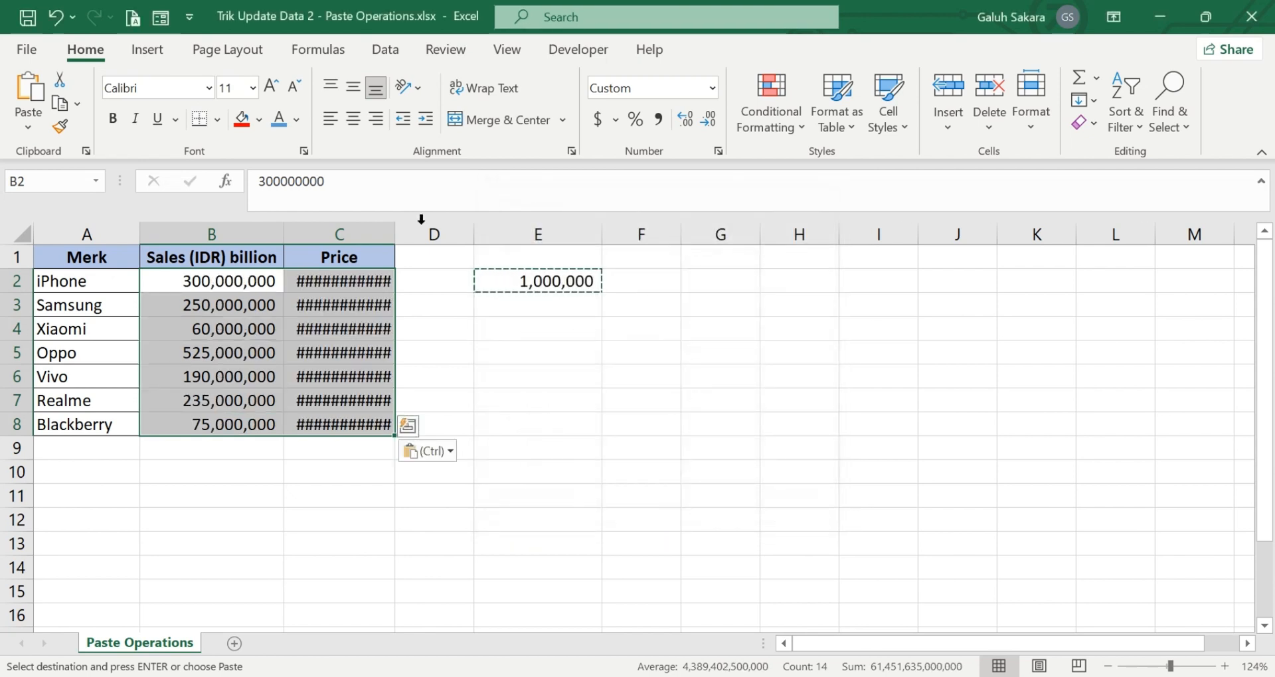
{"action": "double_click", "coordinate": [395, 227]}
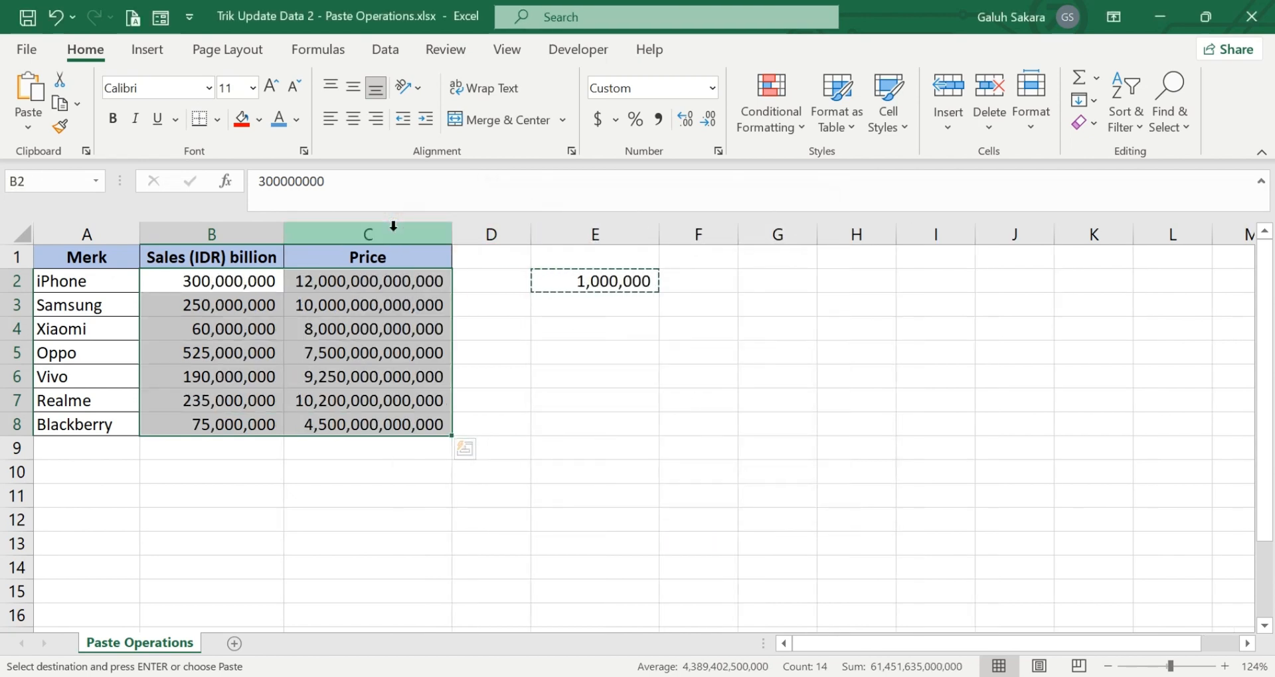
{"action": "left_click", "coordinate": [412, 488]}
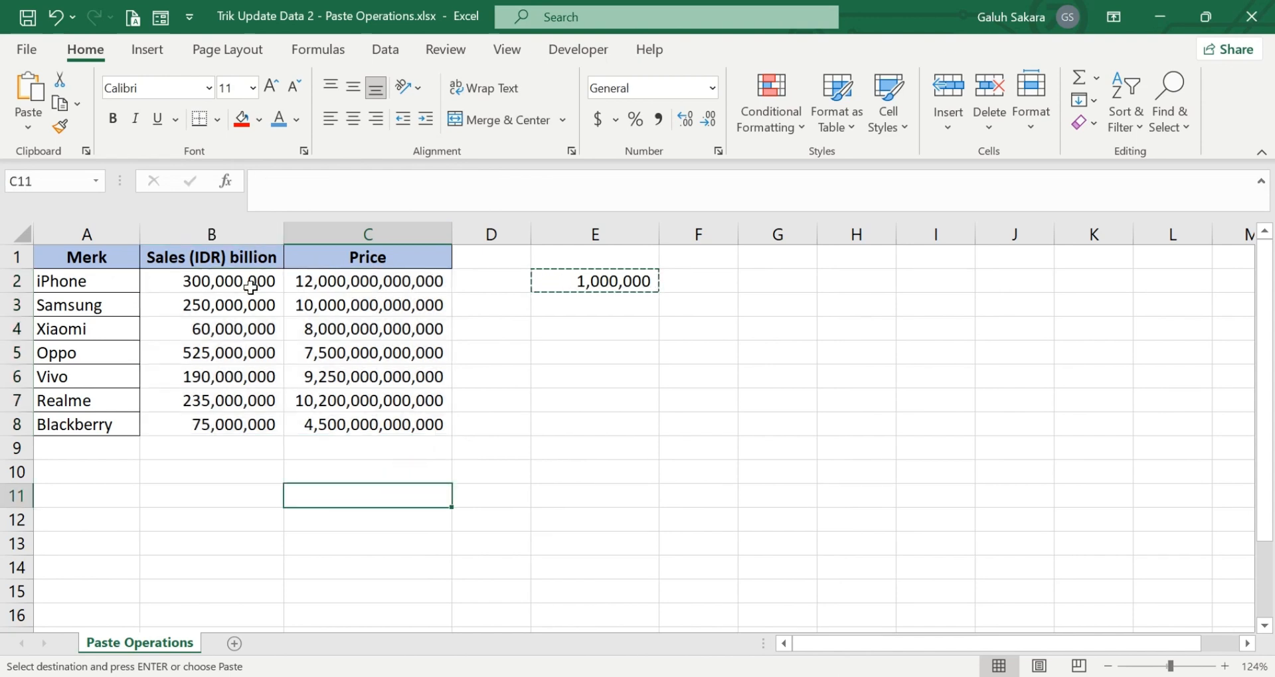
- Undo the column C width change and the multiplication of the sales and price values
{"action": "key", "text": "ctrl+z"}
{"action": "left_click_drag", "start_coordinate": [251, 287], "coordinate": [256, 423]}
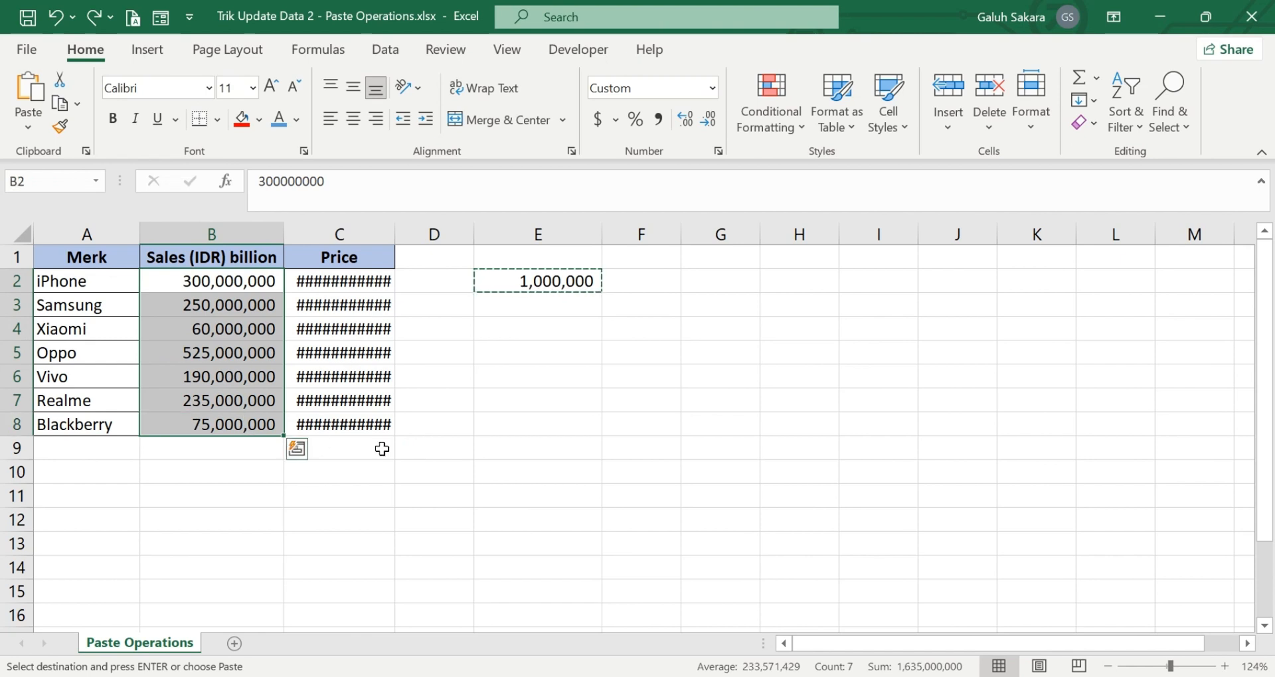
{"action": "key", "text": "ctrl+y"}
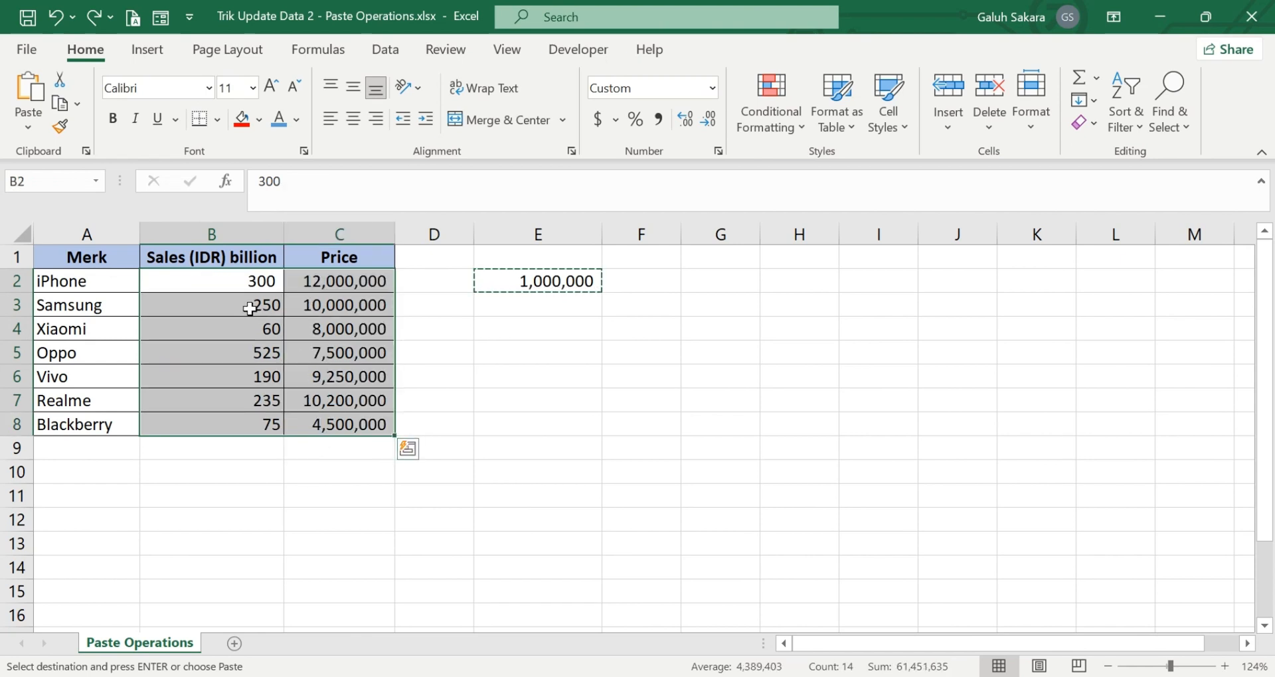
- Multiply the sales values in B2:B8 by the copied multiplier from E2 with Paste Special
{"action": "left_click_drag", "start_coordinate": [257, 280], "coordinate": [263, 419]}
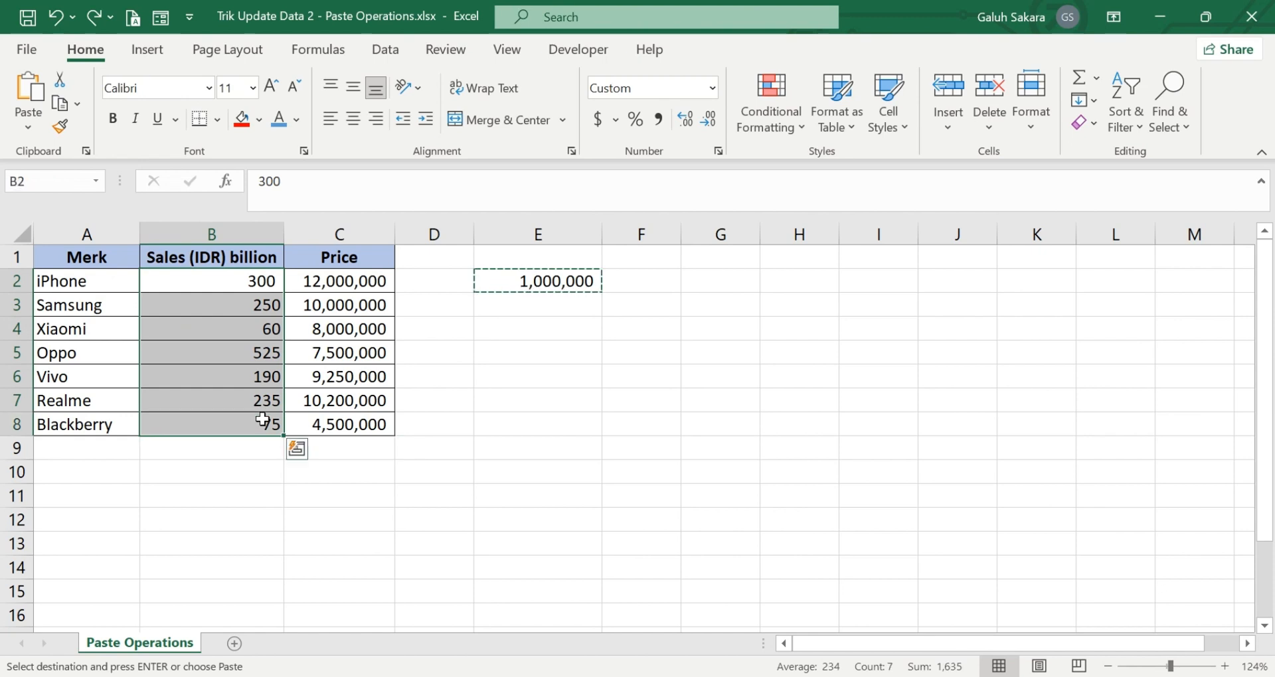
{"action": "left_click", "coordinate": [41, 127]}
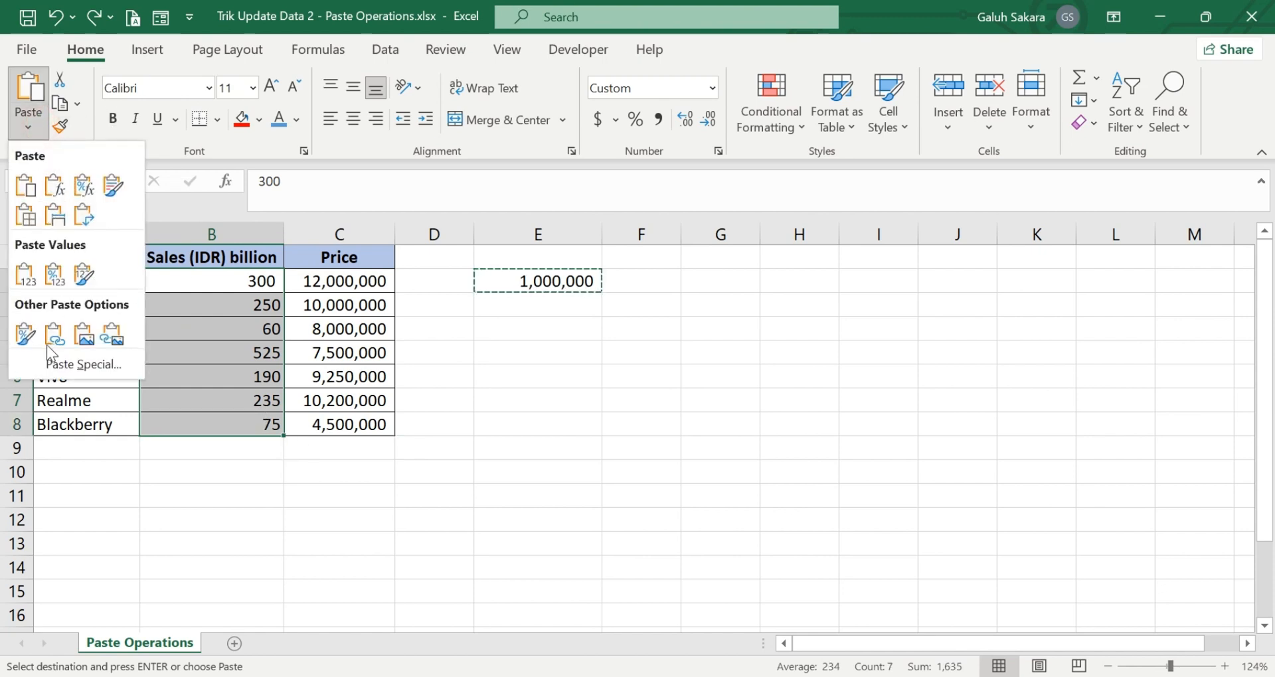
{"action": "left_click", "coordinate": [52, 363]}
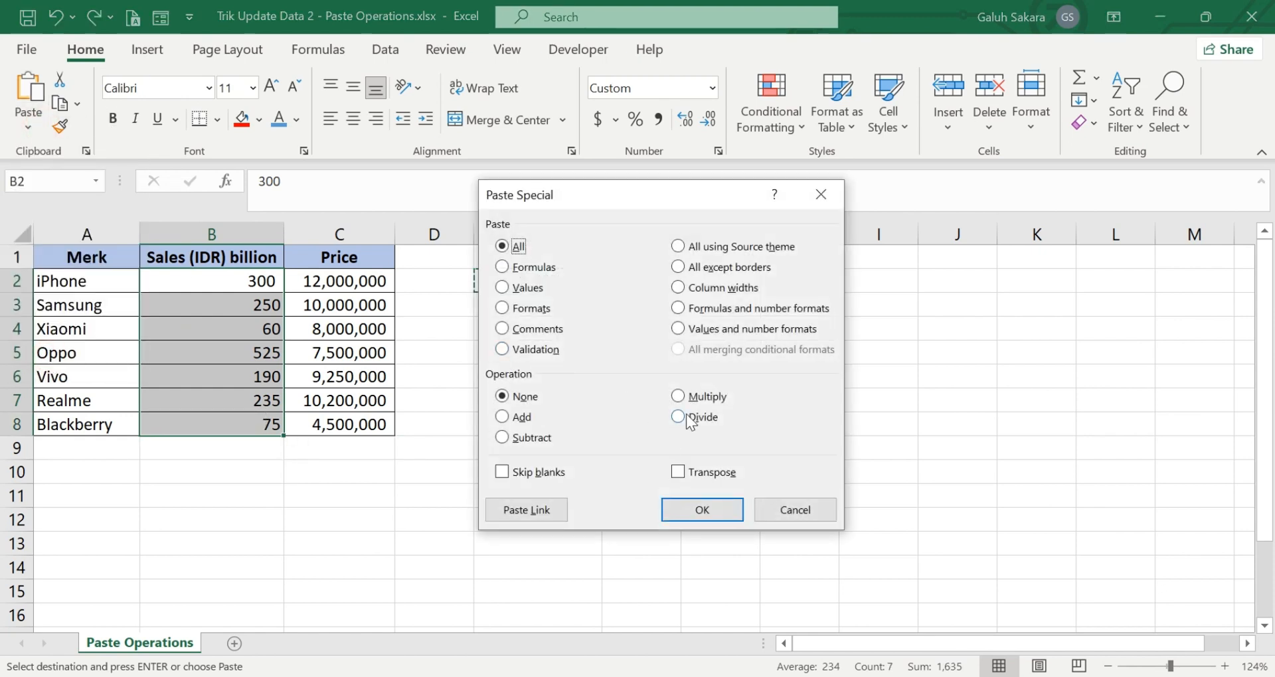
{"action": "left_click", "coordinate": [679, 396]}
{"action": "left_click", "coordinate": [691, 507]}
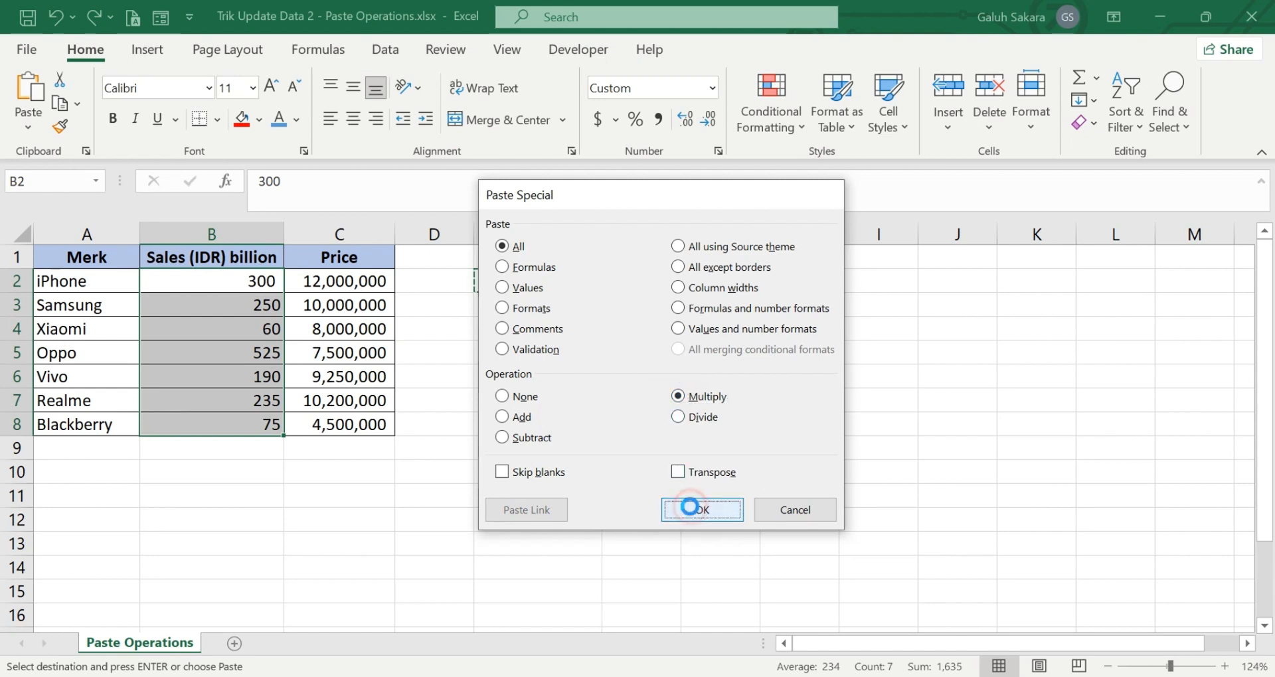
{"action": "left_click", "coordinate": [419, 511]}
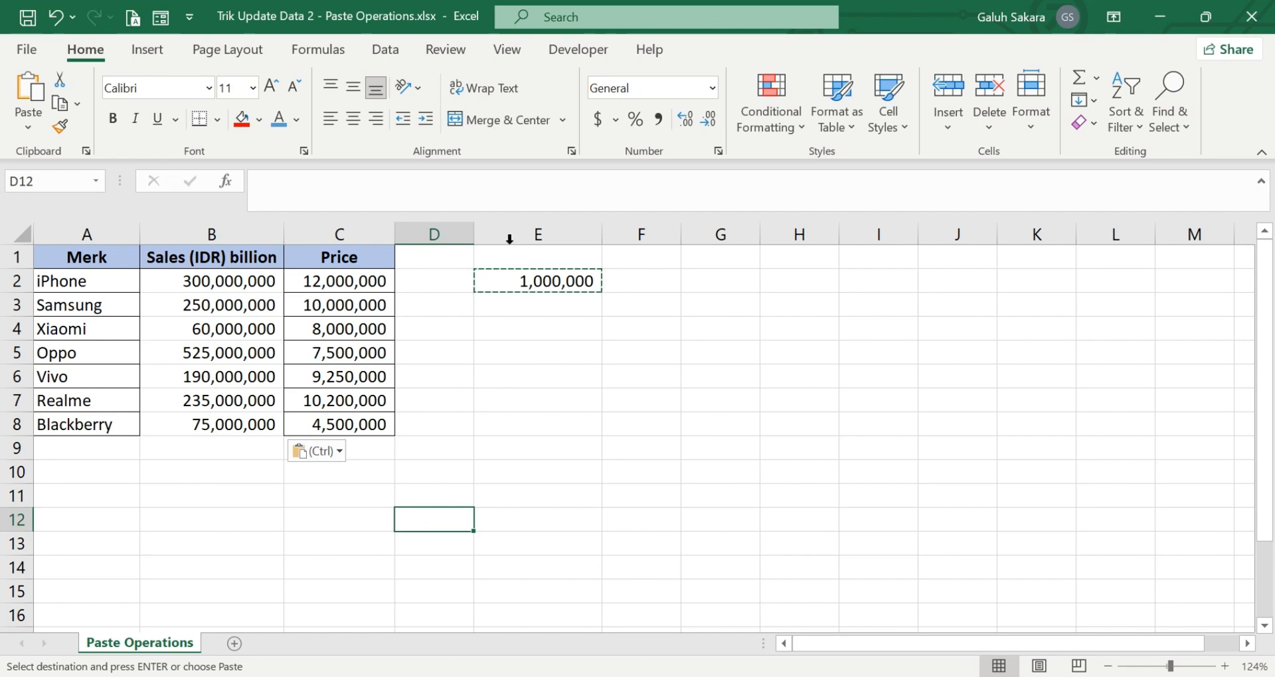
- Clear the multiplier from cell E2
{"action": "left_click", "coordinate": [558, 350]}
{"action": "left_click", "coordinate": [571, 284]}
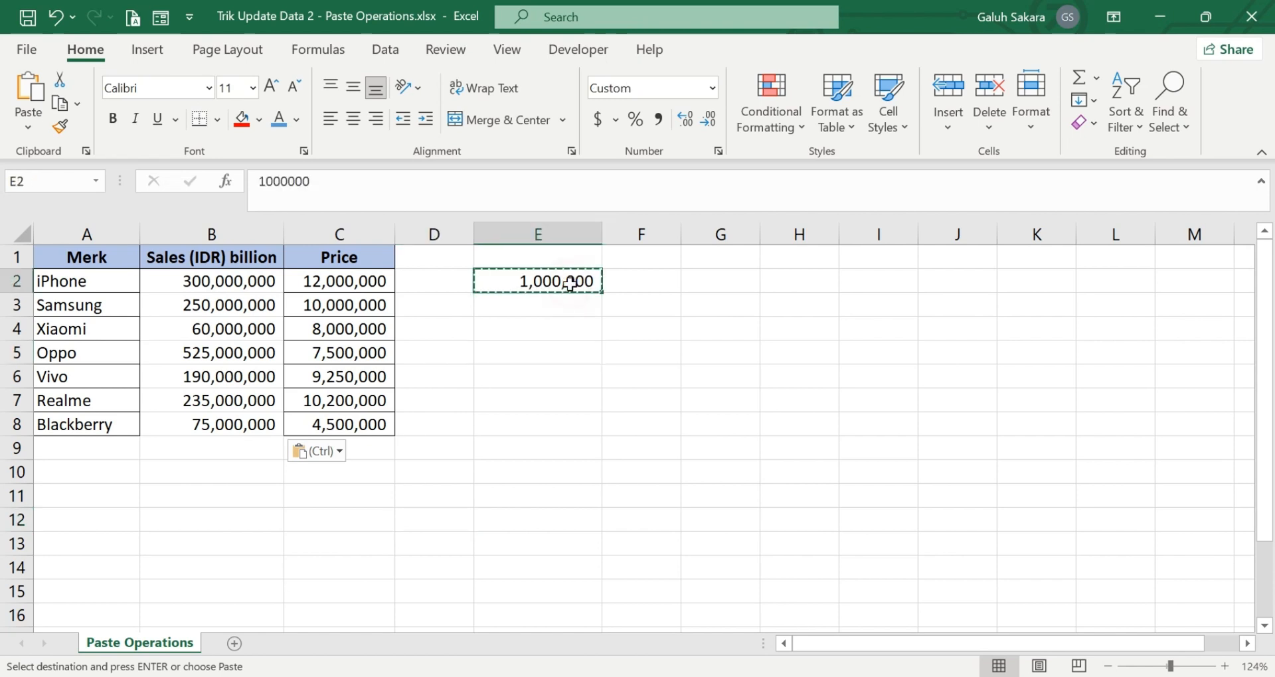
{"action": "key", "text": "BackSpace"}
{"action": "key", "text": "Return"}
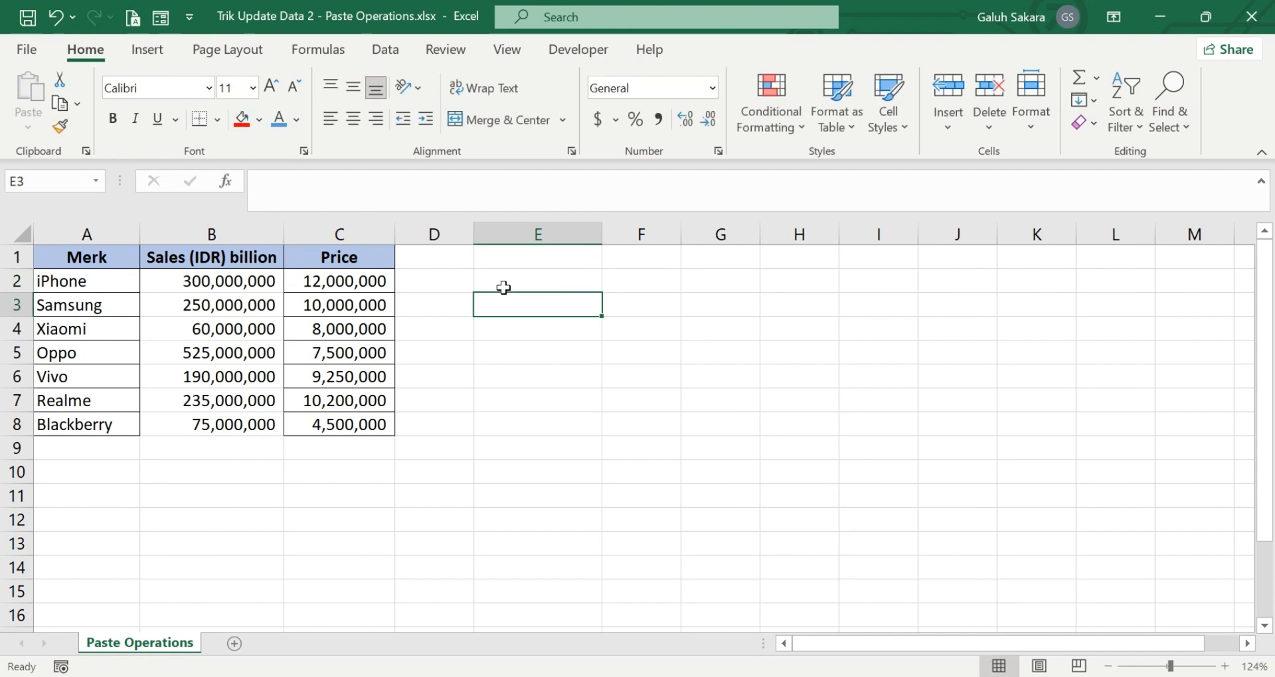
- Change the price column header in C1 to "Price (IDR)"
{"action": "left_click", "coordinate": [378, 280]}
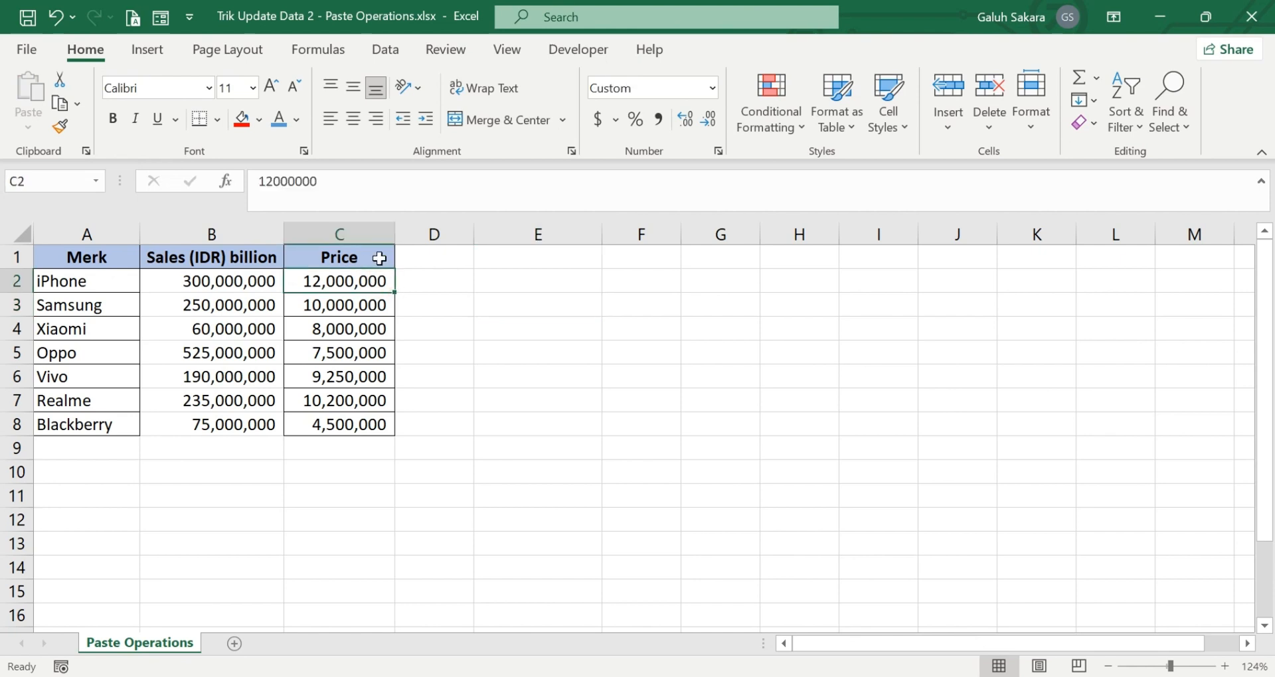
{"action": "double_click", "coordinate": [375, 253]}
{"action": "type", "text": "("}
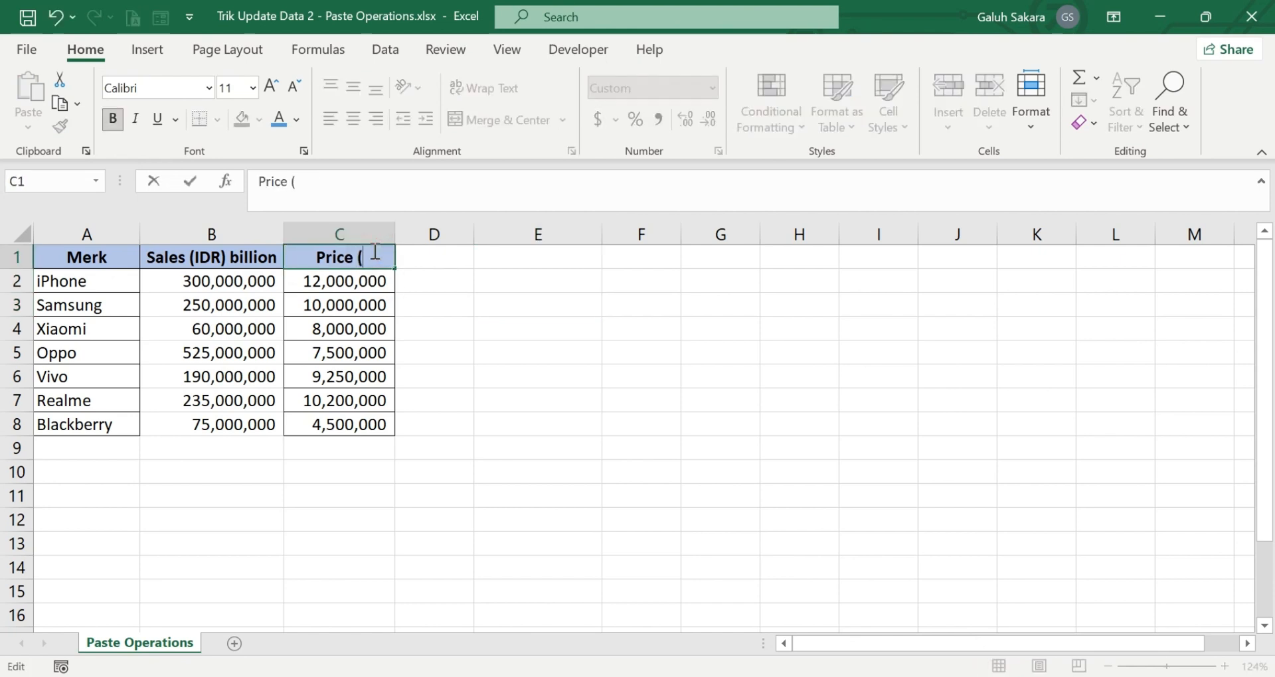
{"action": "type", "text": "IDR)"}
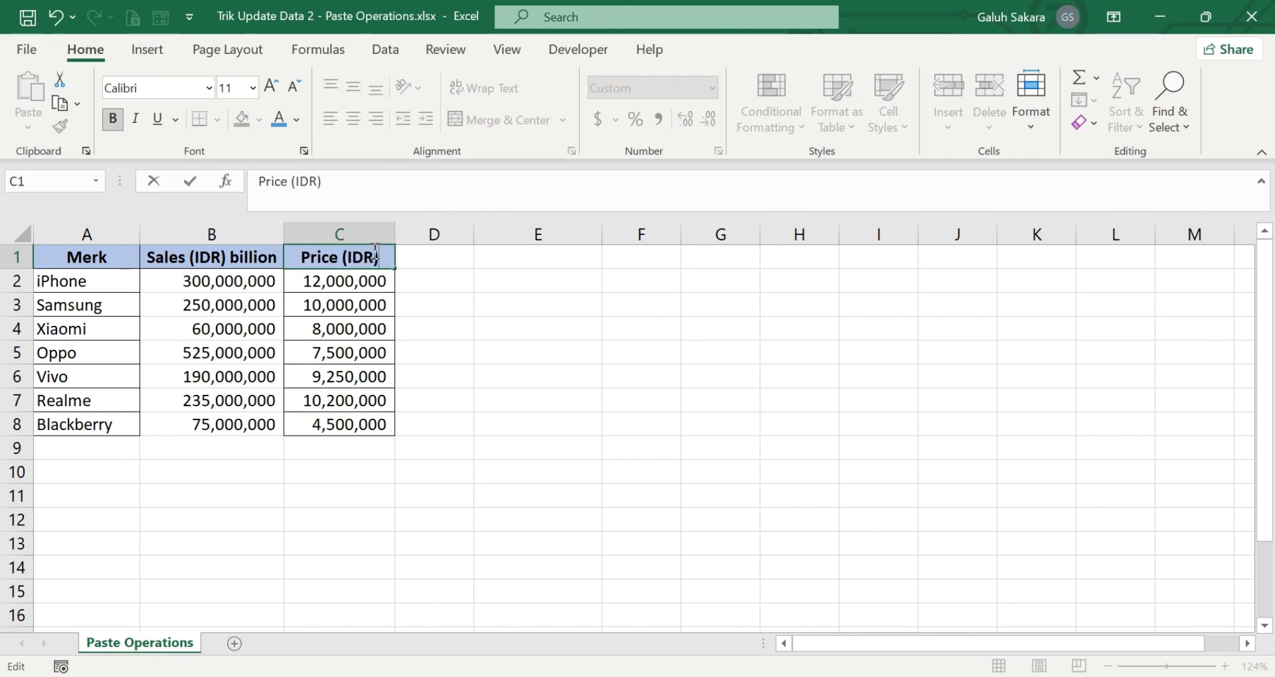
{"action": "key", "text": "Return"}
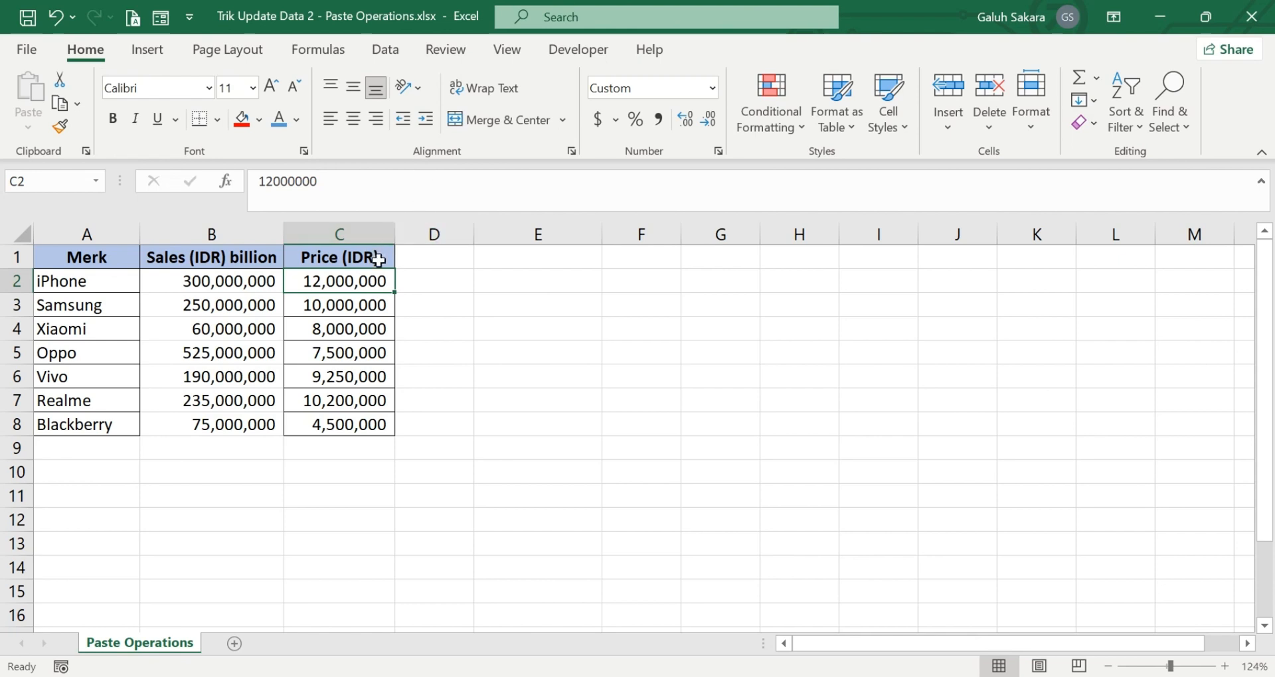
- Try entering 11,500,000 as the iPhone price in C2, and undo that entry
{"action": "type", "text": "11"}
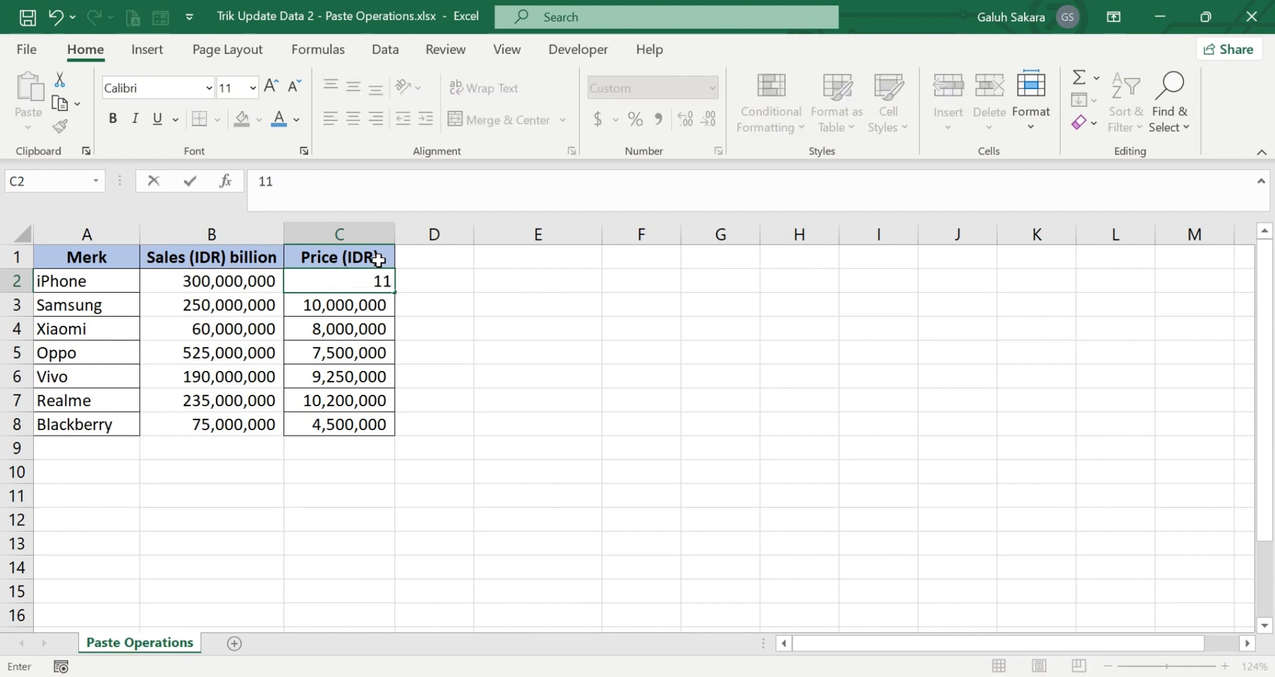
{"action": "type", "text": ",500,000"}
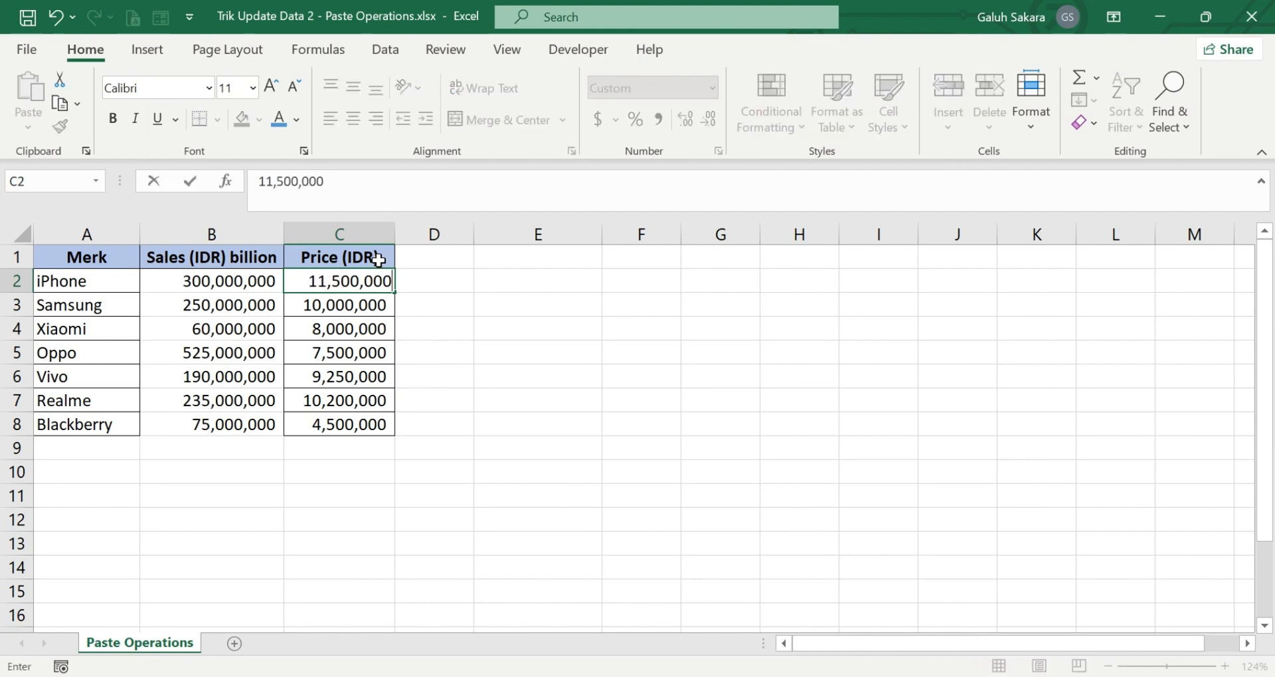
{"action": "key", "text": "Return"}
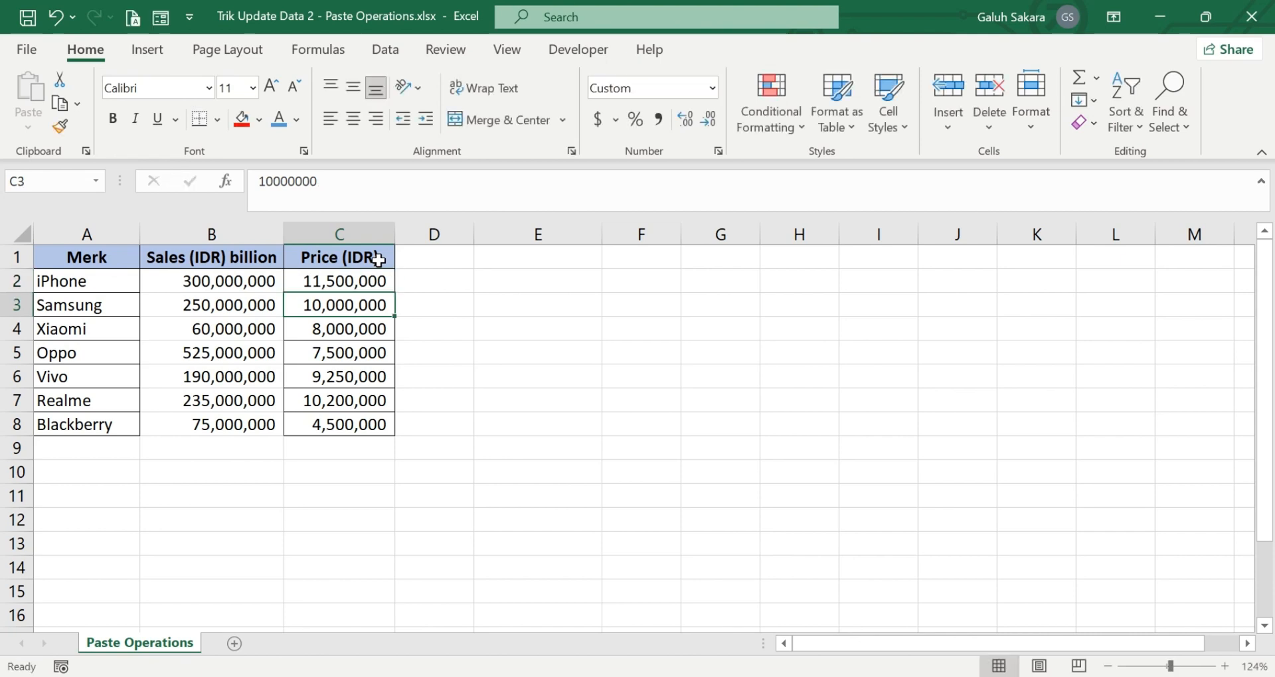
{"action": "key", "text": "ctrl+z"}
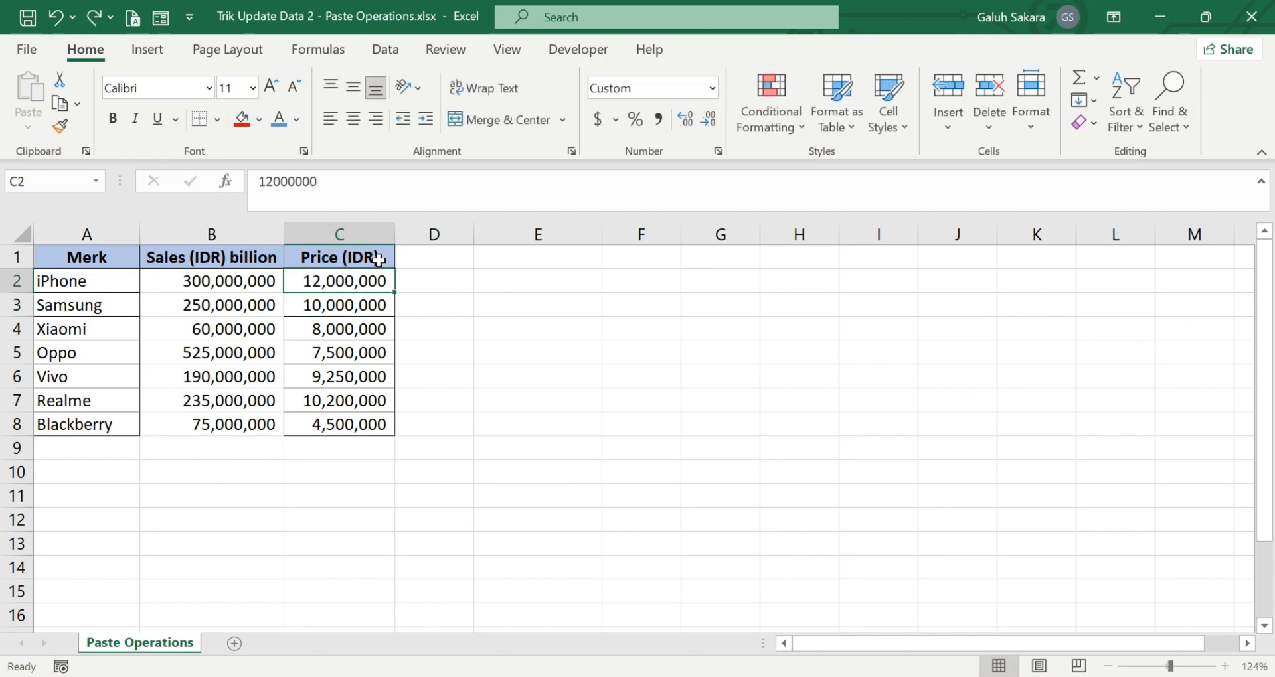
{"action": "left_click", "coordinate": [467, 329]}
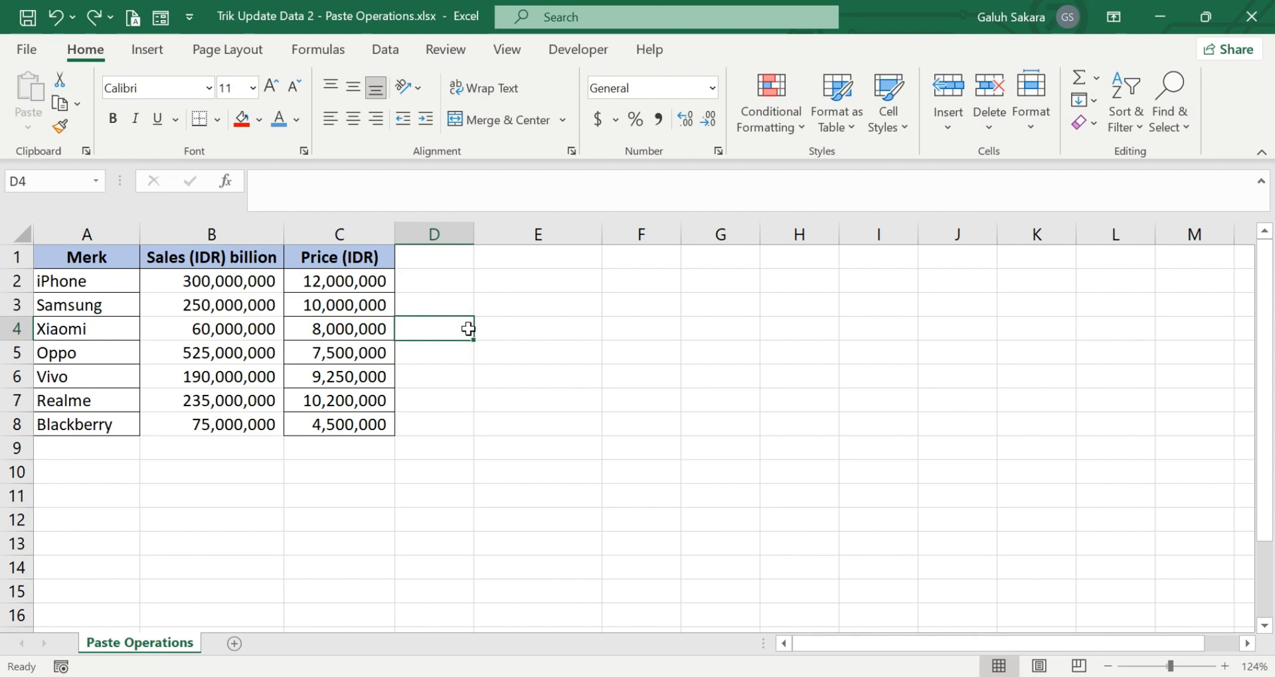
- Enter the price reduction 500000 in the empty cell E2 and copy that cell
{"action": "left_click", "coordinate": [548, 285]}
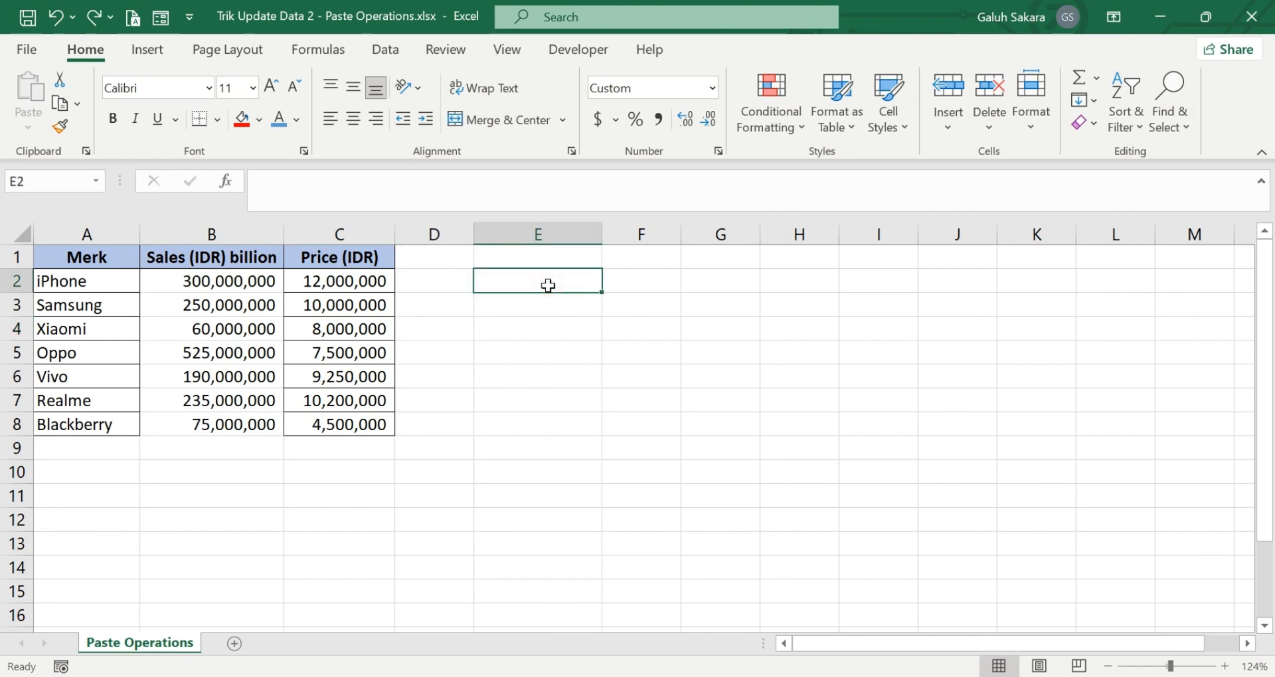
{"action": "type", "text": "50"}
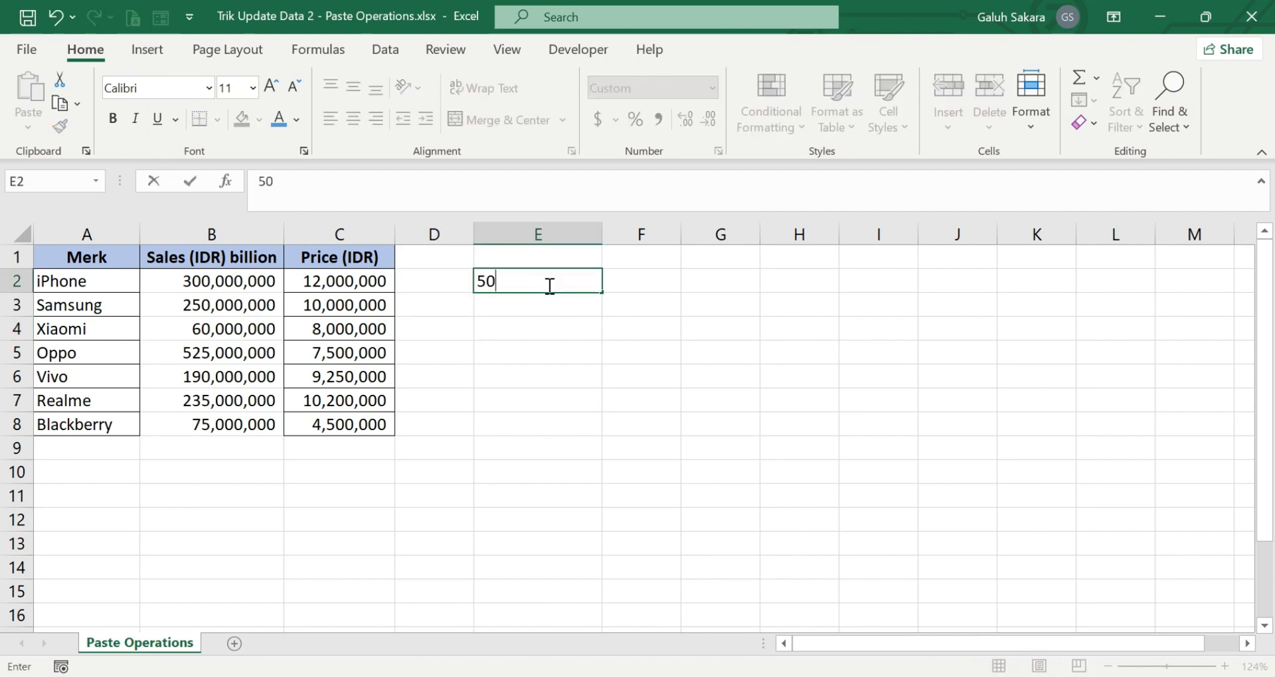
{"action": "type", "text": "0000"}
{"action": "key", "text": "Return"}
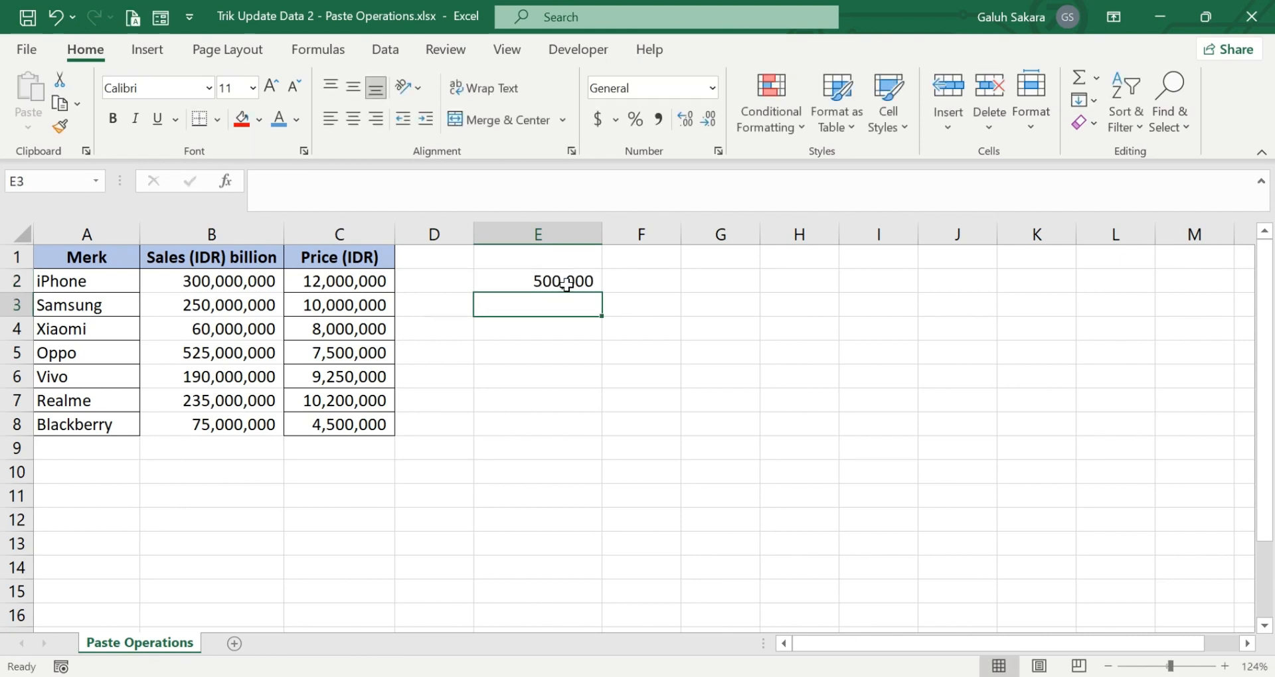
{"action": "left_click", "coordinate": [565, 283]}
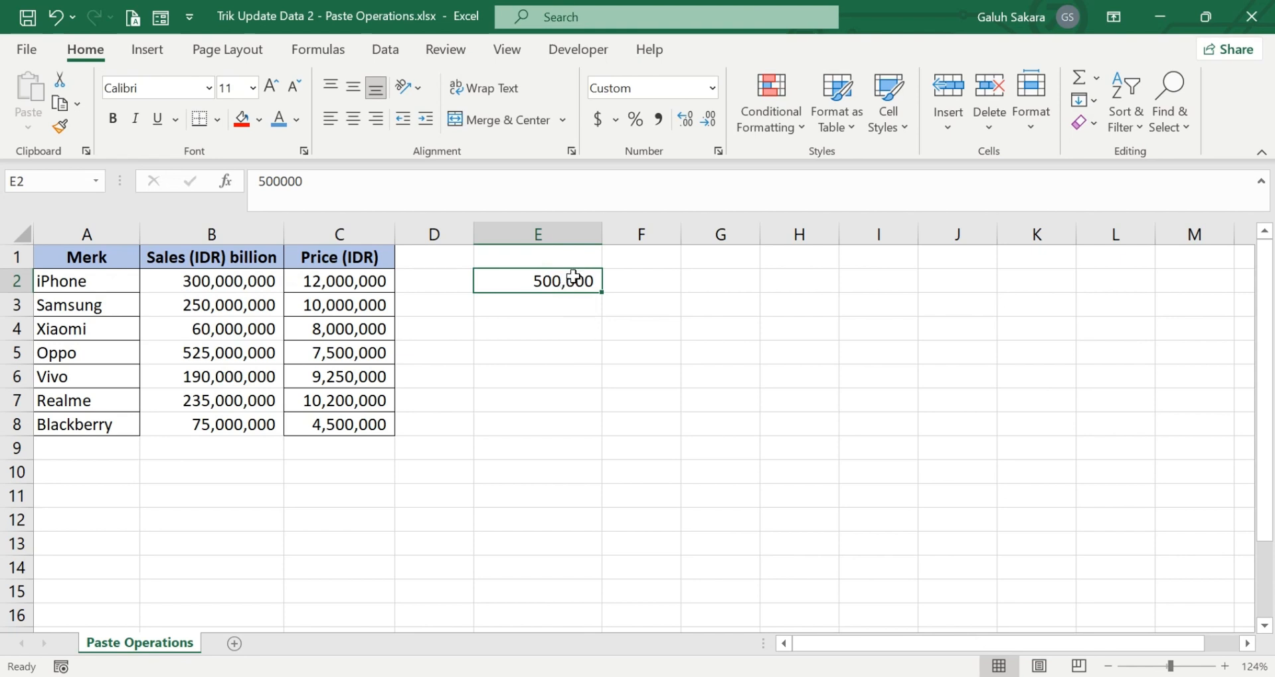
{"action": "right_click", "coordinate": [573, 277]}
{"action": "left_click", "coordinate": [644, 170]}
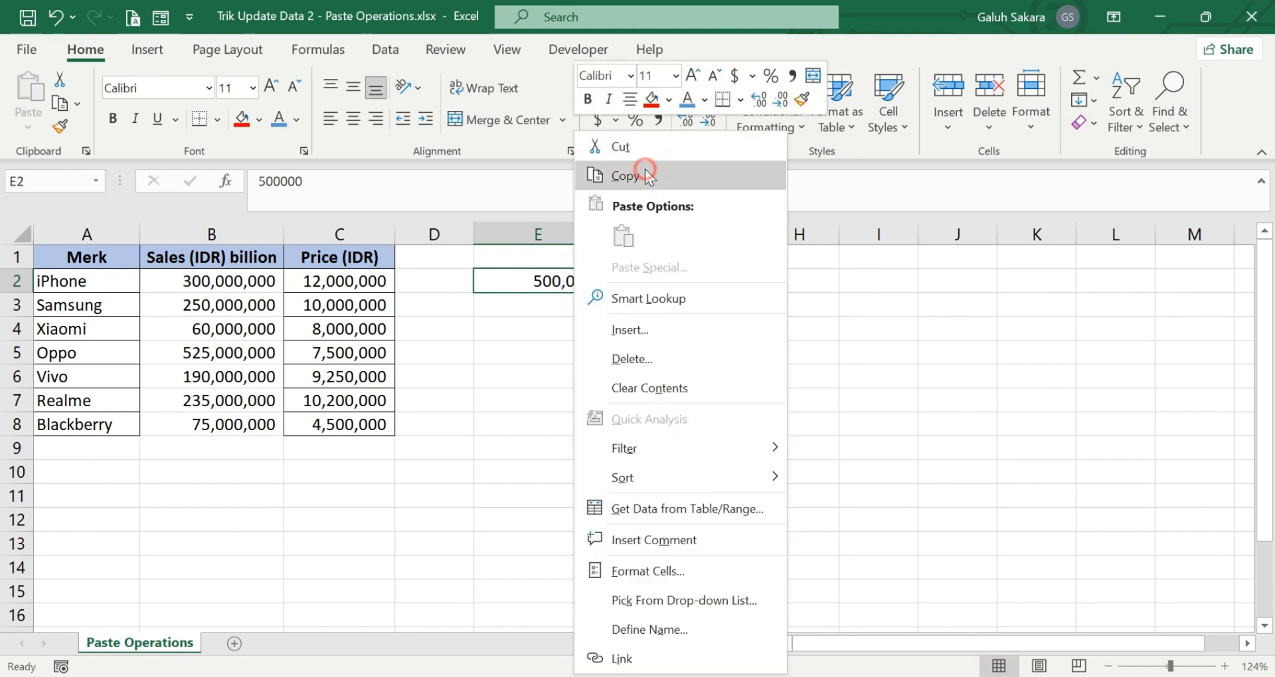
- Subtract the copied 500,000 from the prices in C2:C8 with Paste Special
{"action": "left_click", "coordinate": [345, 281]}
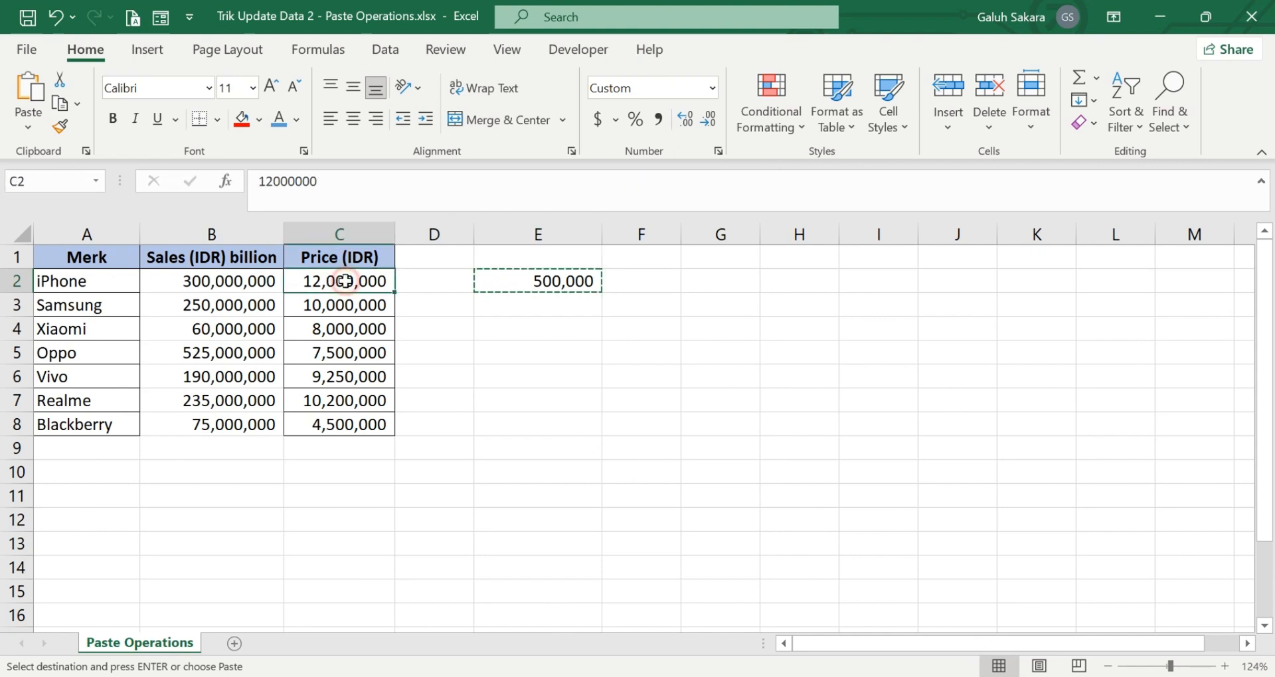
{"action": "left_click_drag", "start_coordinate": [345, 281], "coordinate": [357, 423]}
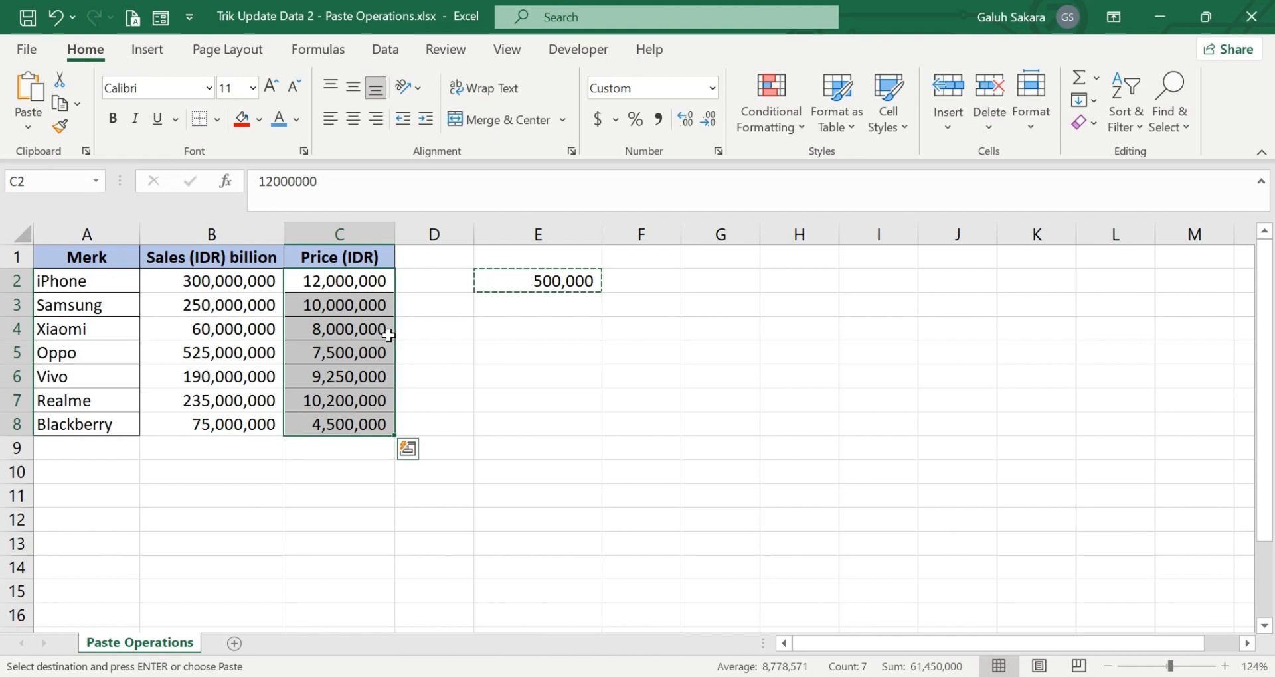
{"action": "left_click", "coordinate": [29, 120]}
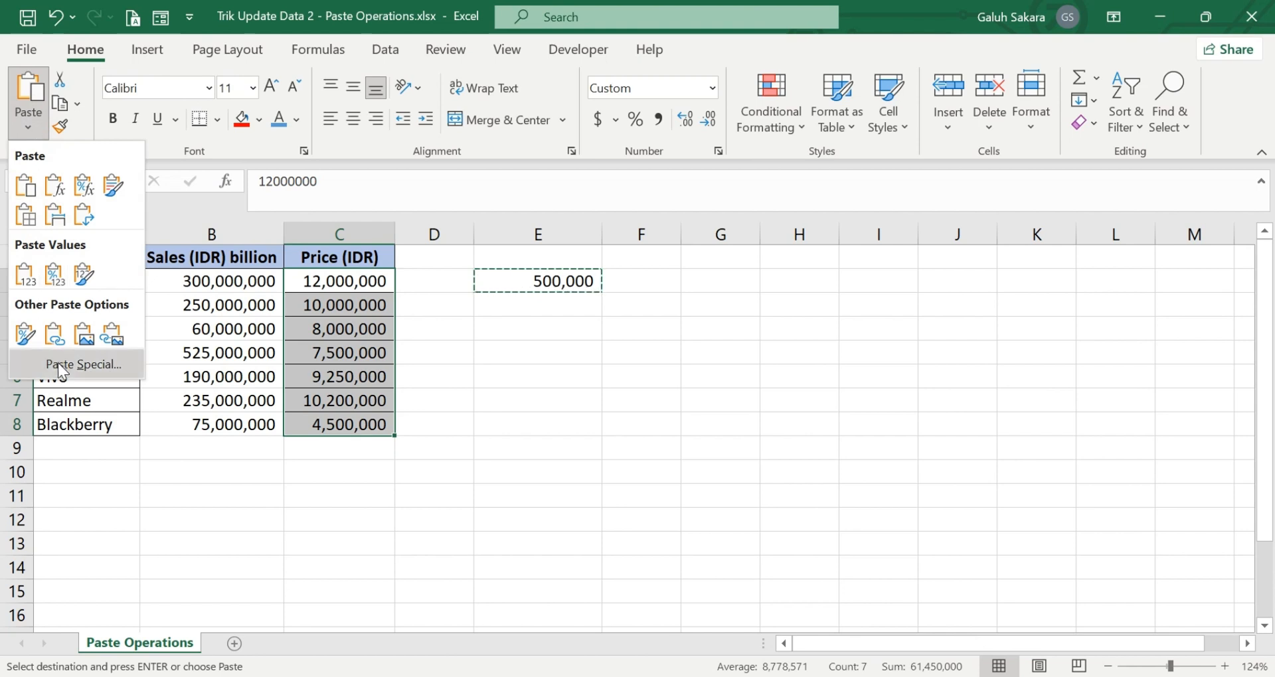
{"action": "left_click", "coordinate": [58, 363]}
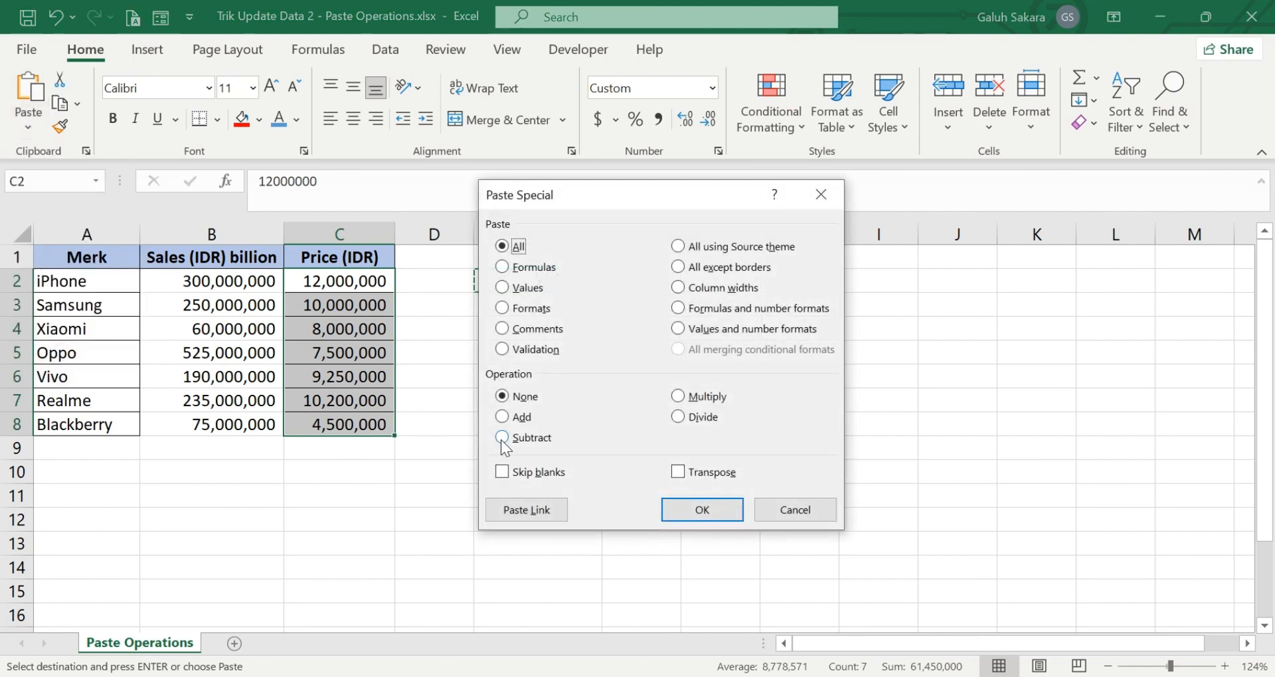
{"action": "left_click", "coordinate": [501, 439]}
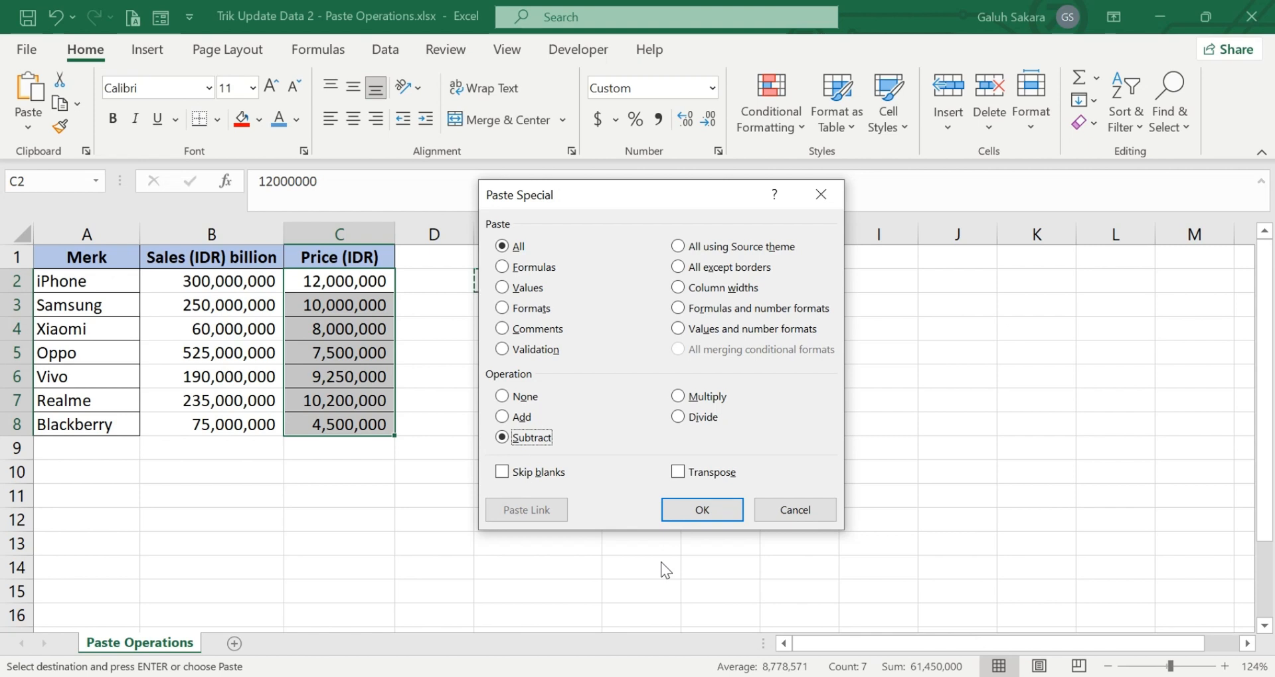
{"action": "left_click", "coordinate": [691, 512]}
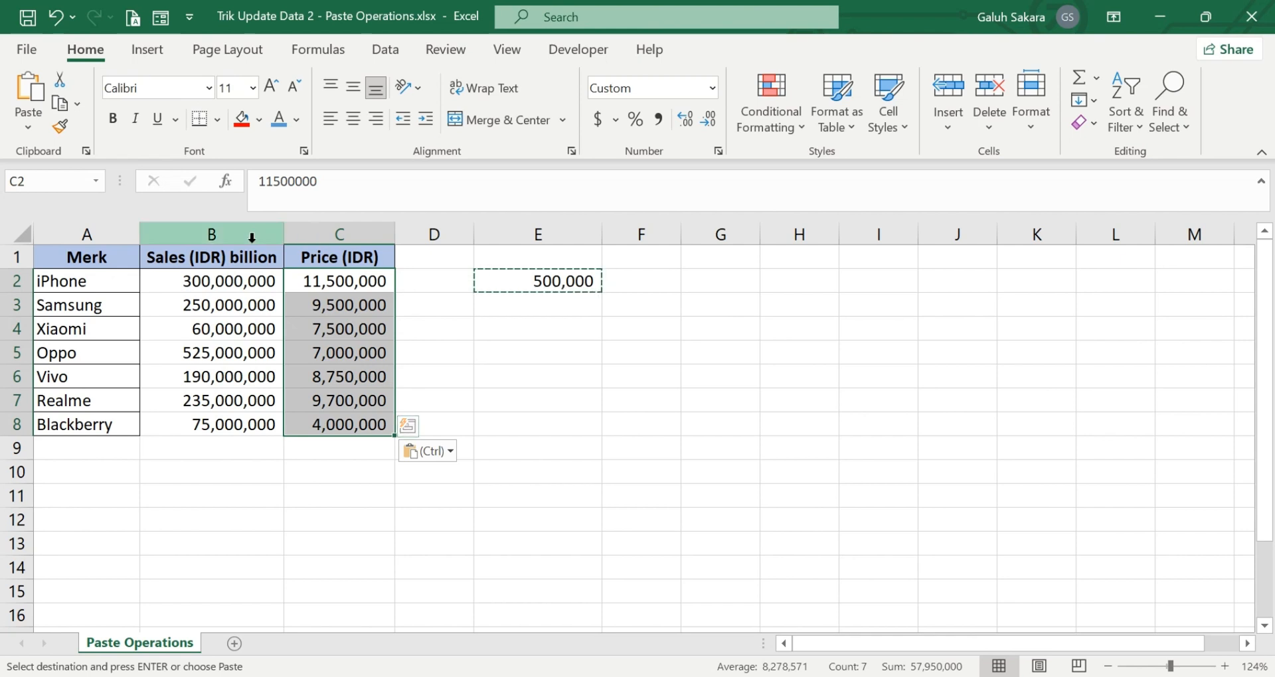
- Apply All Borders to the sales and price values in B2:C8
{"action": "left_click", "coordinate": [252, 288]}
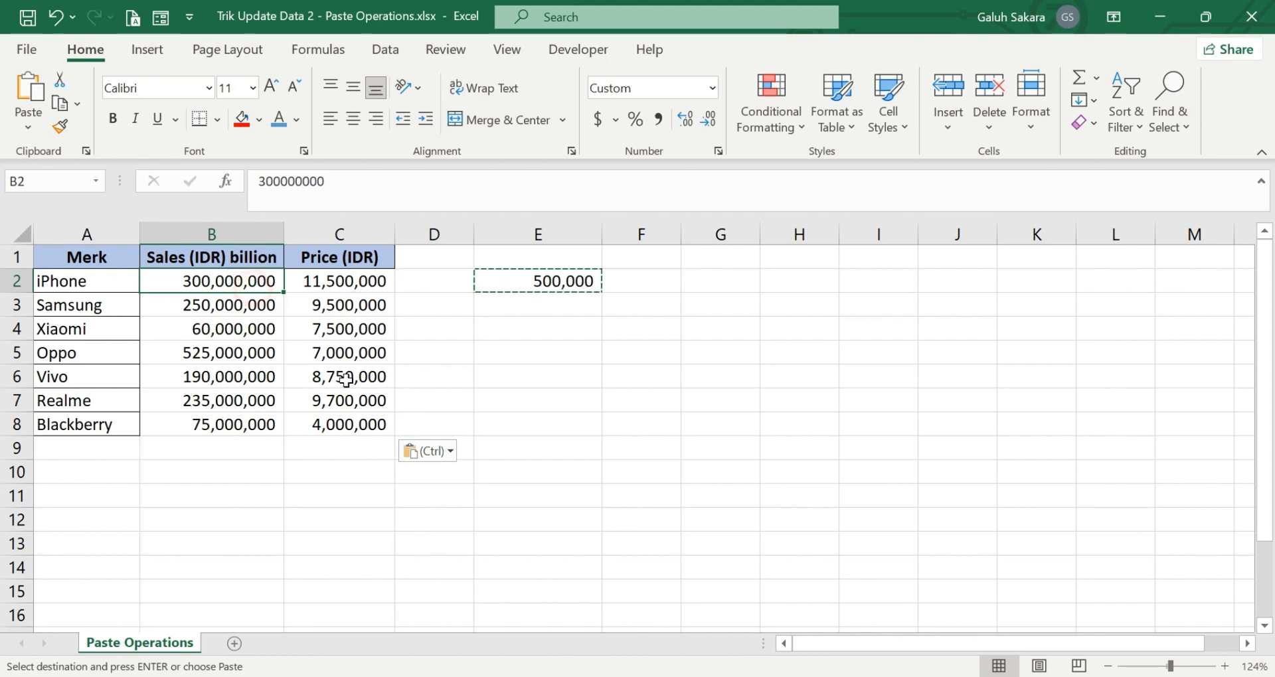
{"action": "left_click_drag", "start_coordinate": [253, 288], "coordinate": [391, 435]}
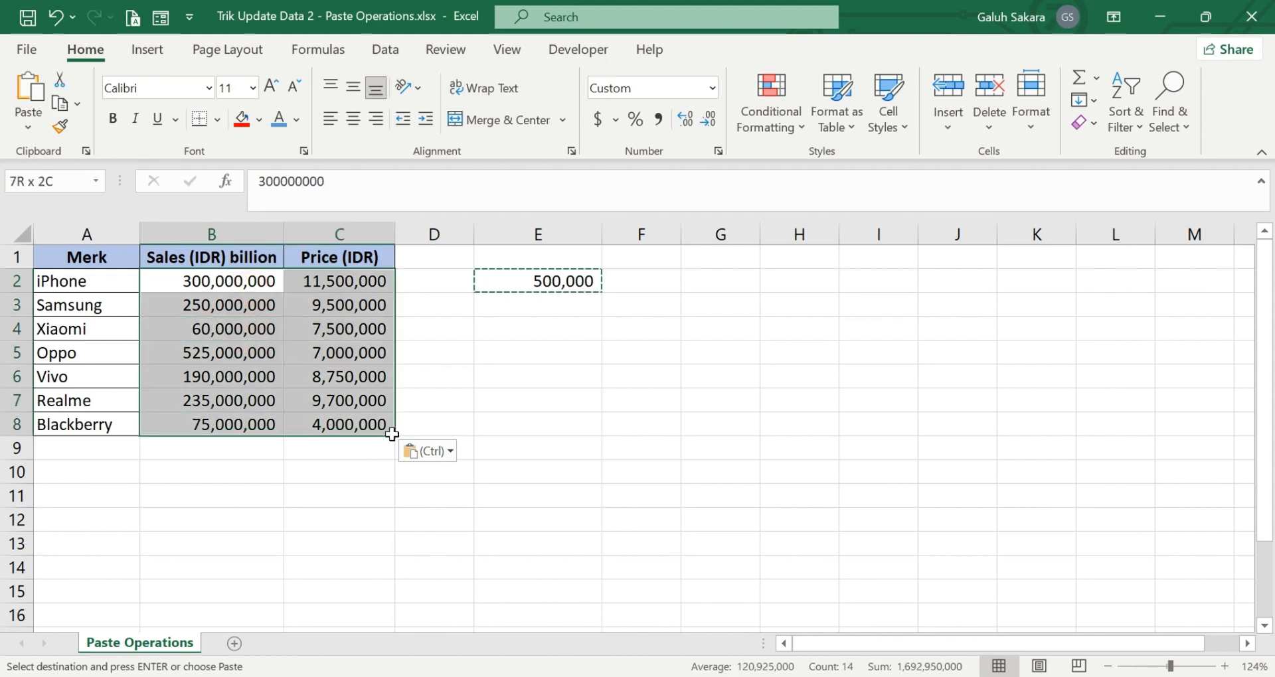
{"action": "left_click", "coordinate": [218, 120]}
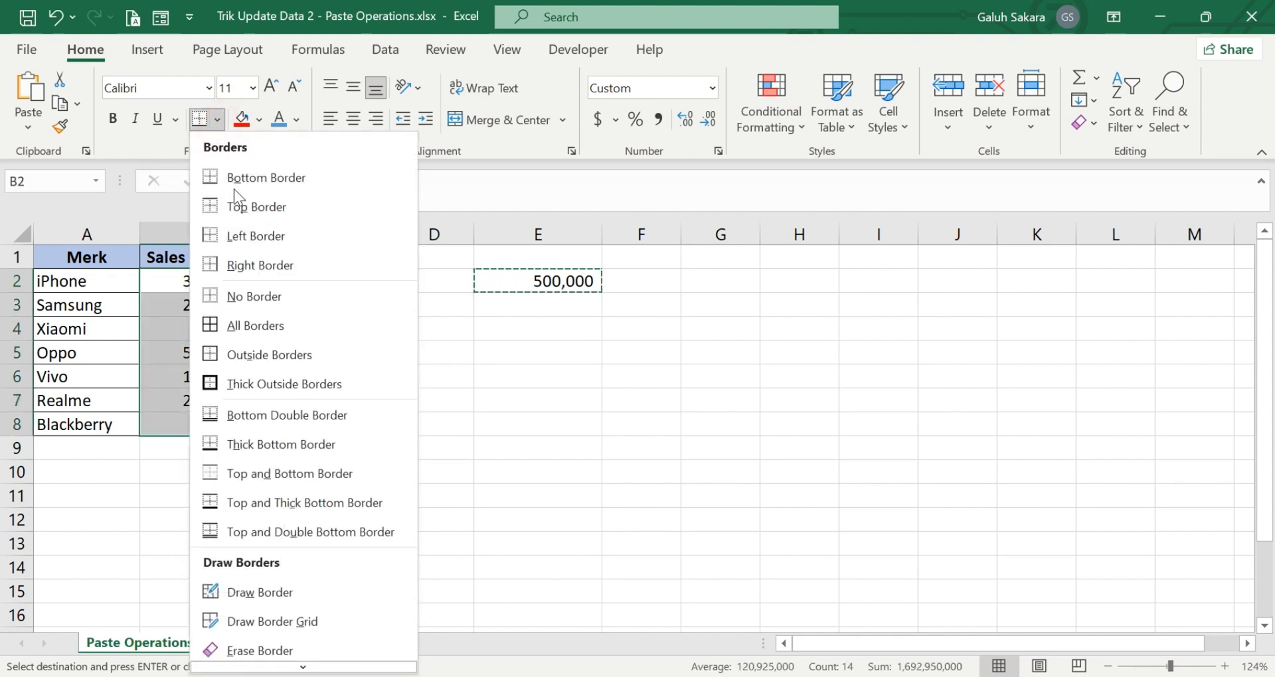
{"action": "left_click", "coordinate": [273, 325]}
{"action": "left_click", "coordinate": [528, 375]}
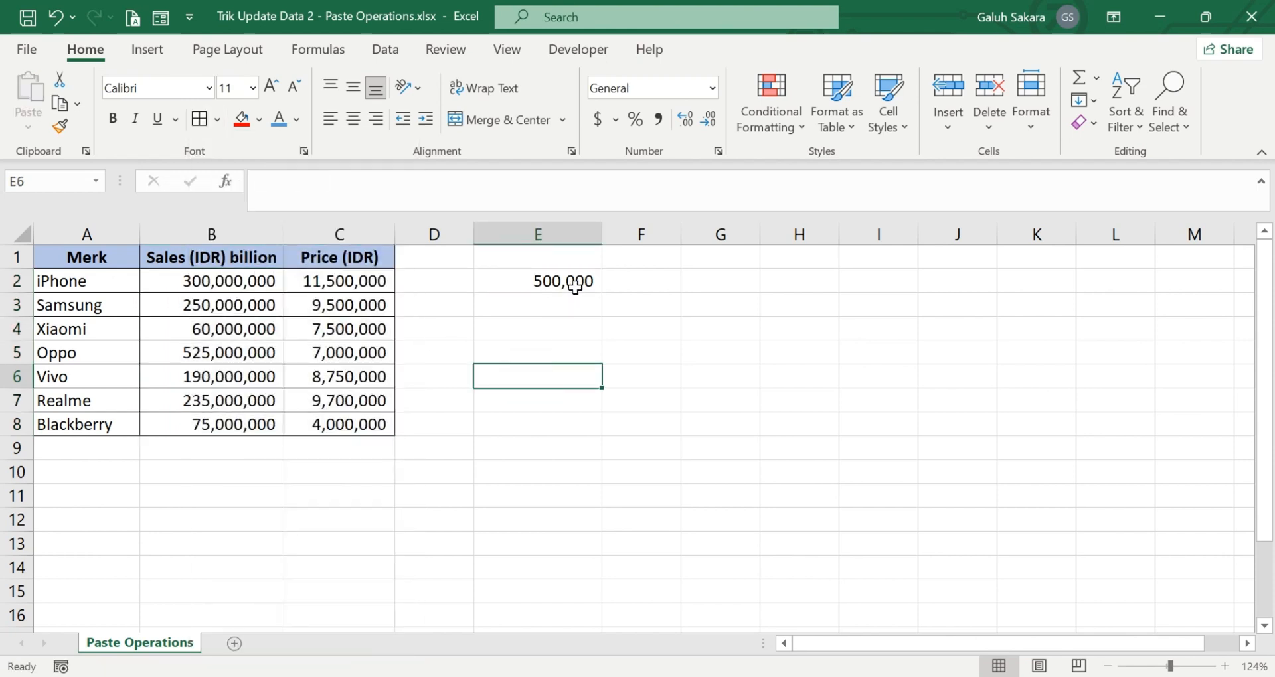
- Delete the 500,000 reduction value from cell E2
{"action": "left_click", "coordinate": [575, 287]}
{"action": "key", "text": "BackSpace"}
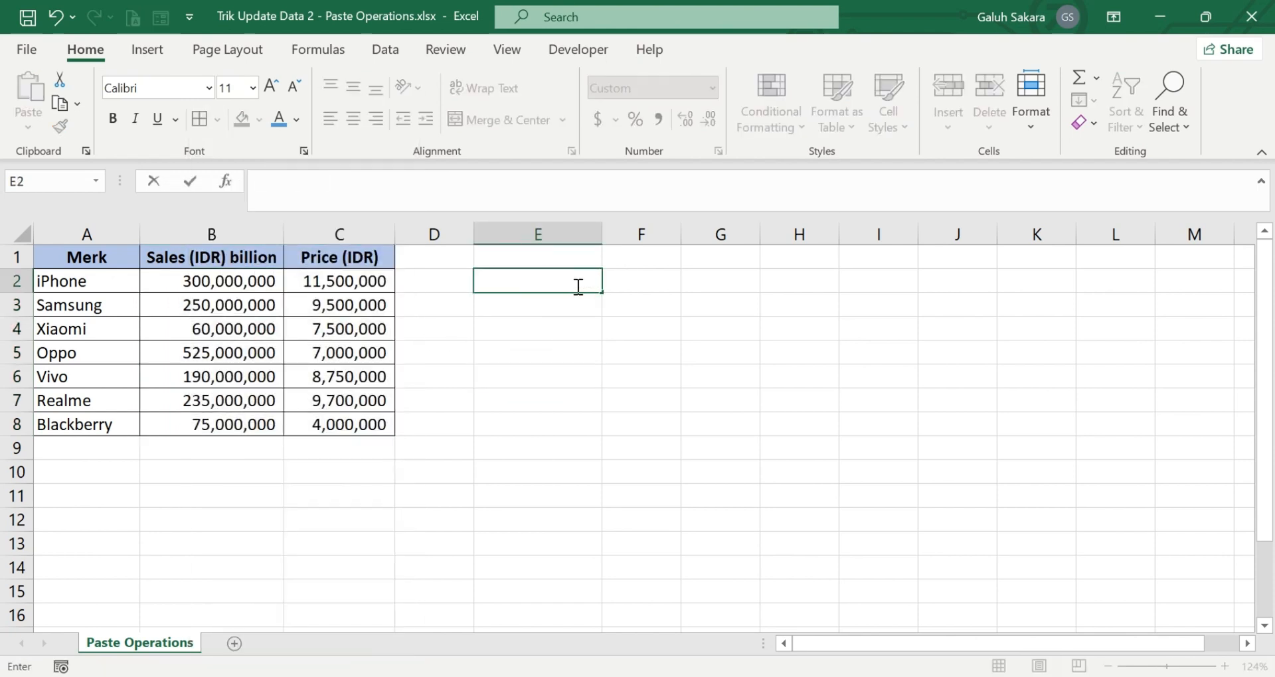
{"action": "key", "text": "Return"}
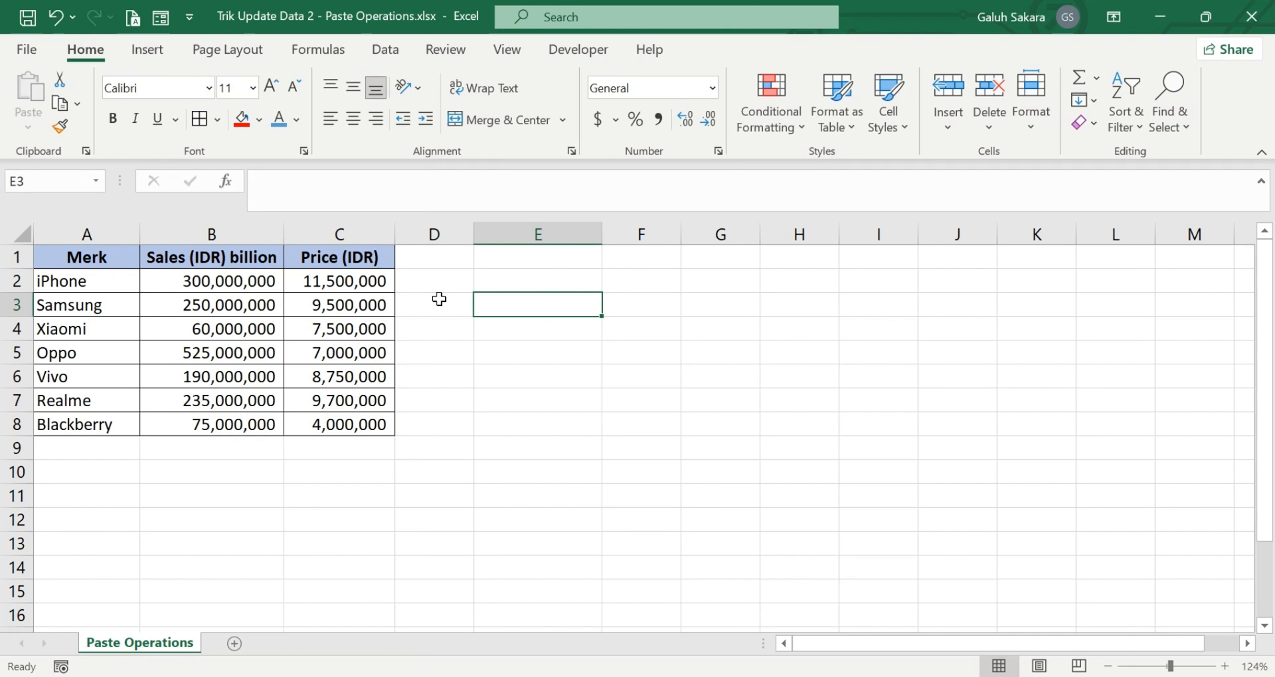
{"action": "left_click", "coordinate": [558, 279]}
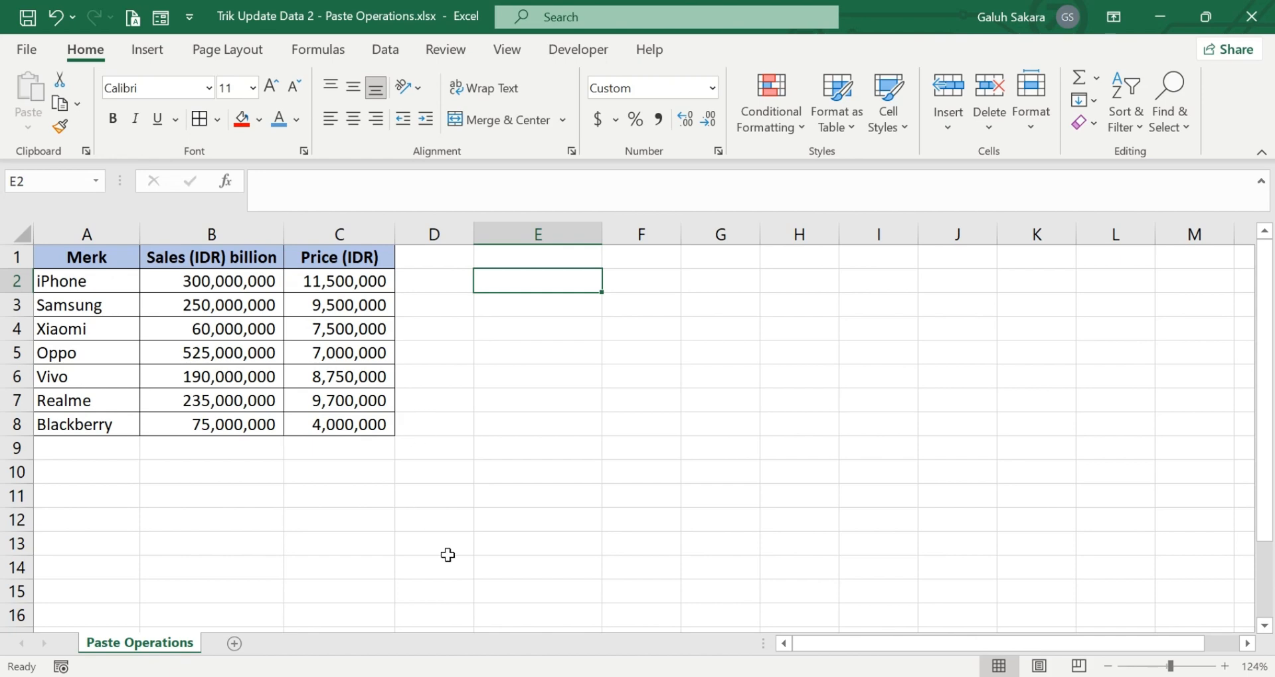
{"action": "left_click", "coordinate": [424, 676]}
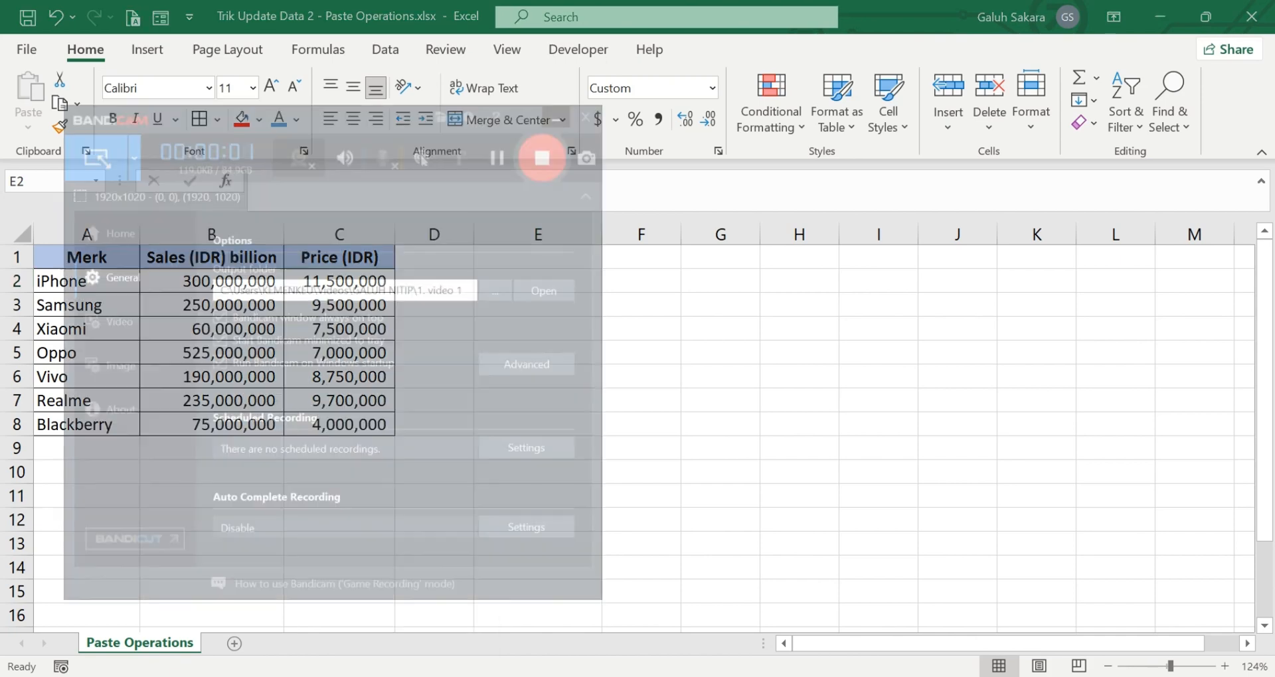